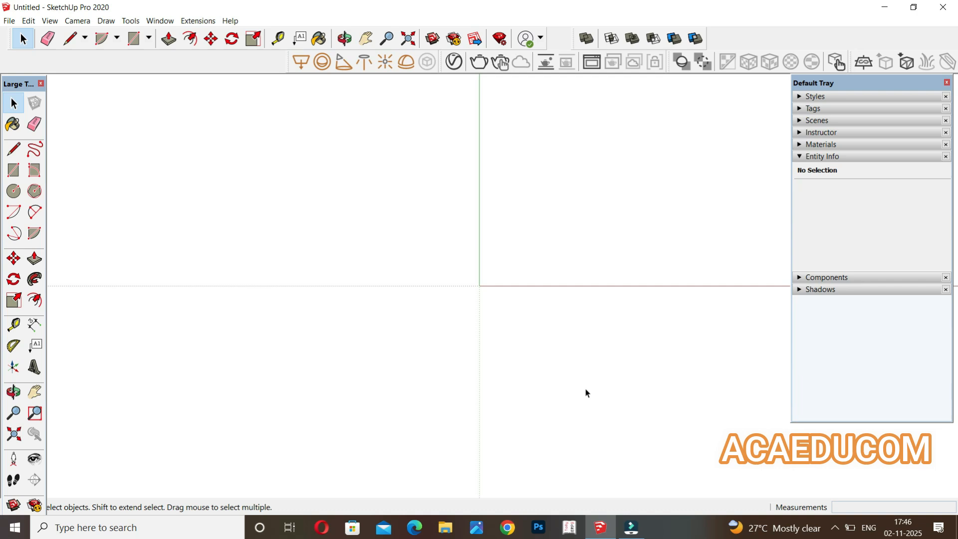
Switch the camera to an isometric 3D view of the model axes.
key("F2")
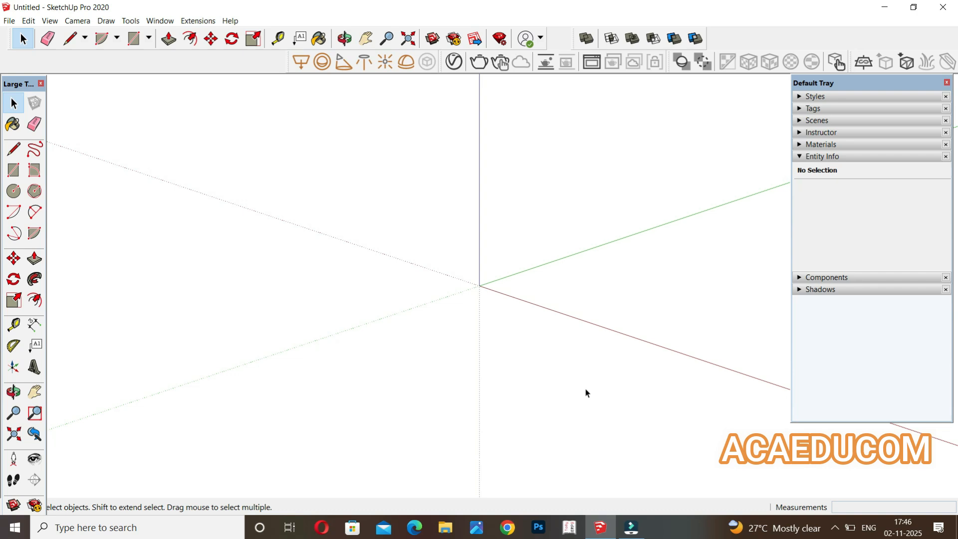
scroll(292, 269, "down", 3)
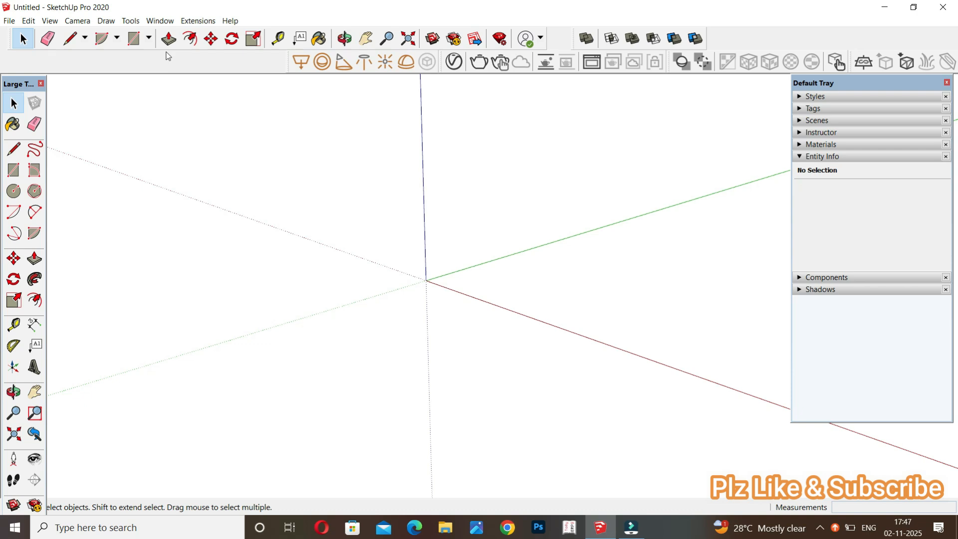
key("c")
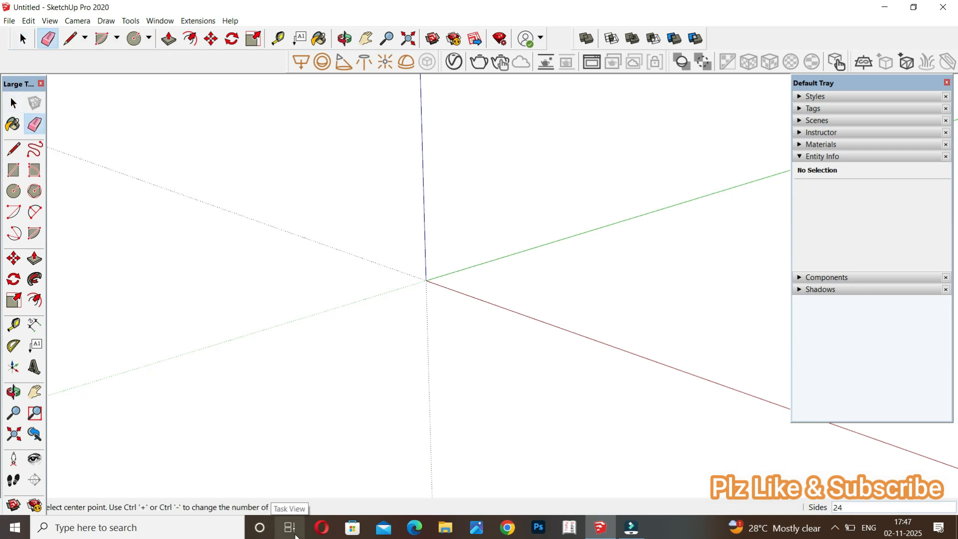
left_click(510, 280)
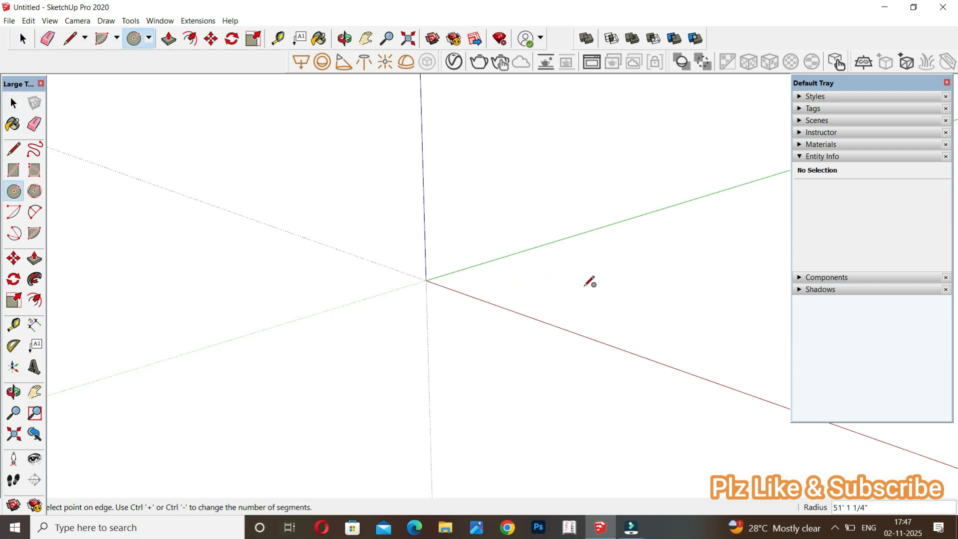
key("space")
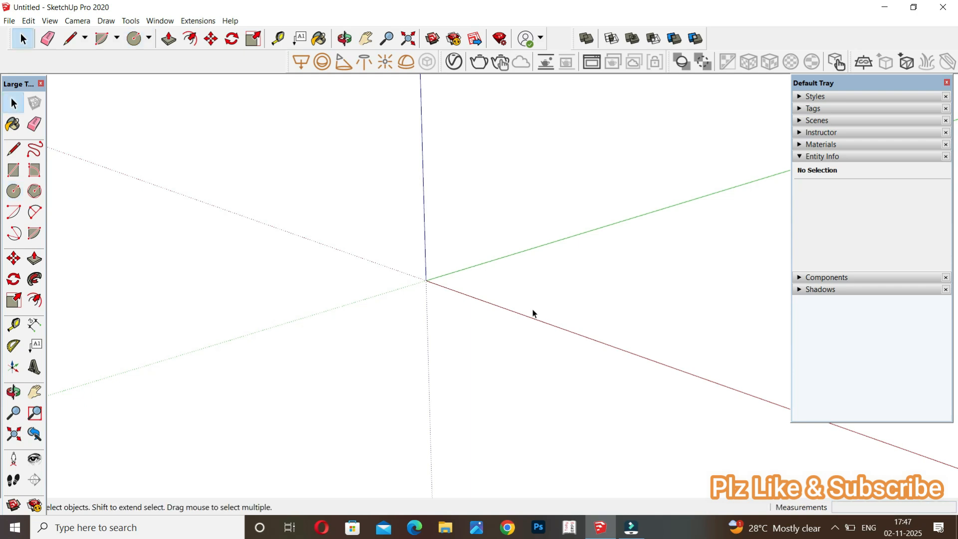
Draw a 10 ft by 10 ft rectangle on the ground between the red and green axes.
key("r")
left_click(542, 295)
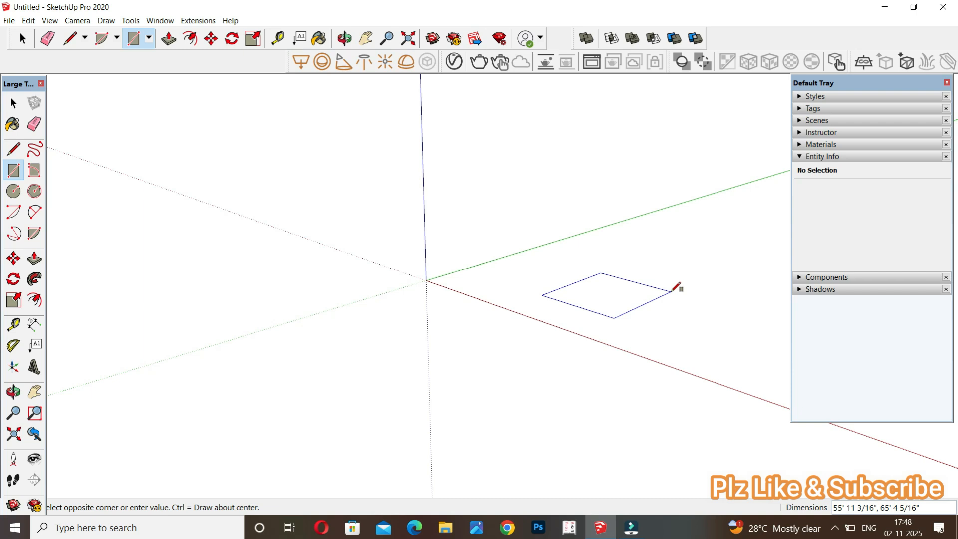
type("10',10")
key("Return")
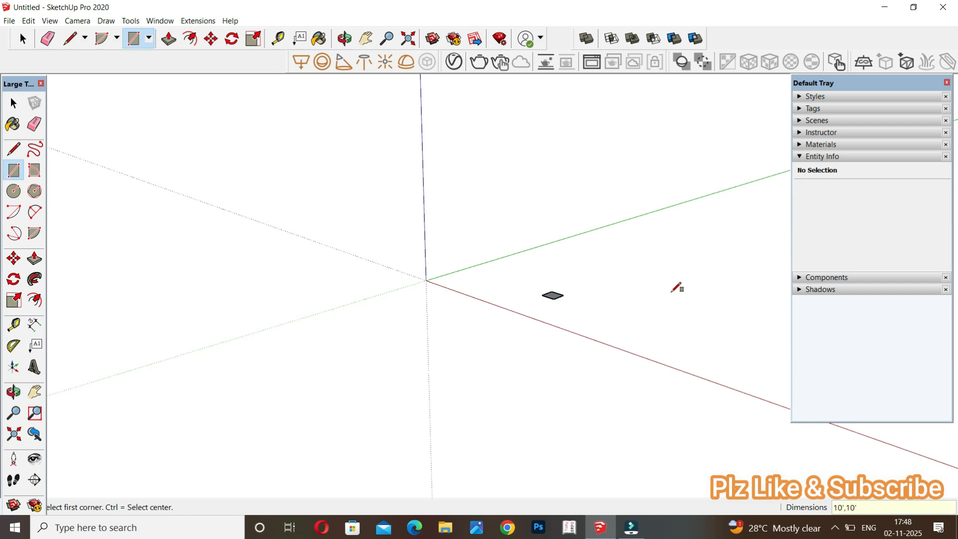
scroll(626, 215, "up", 3)
scroll(586, 280, "up", 5)
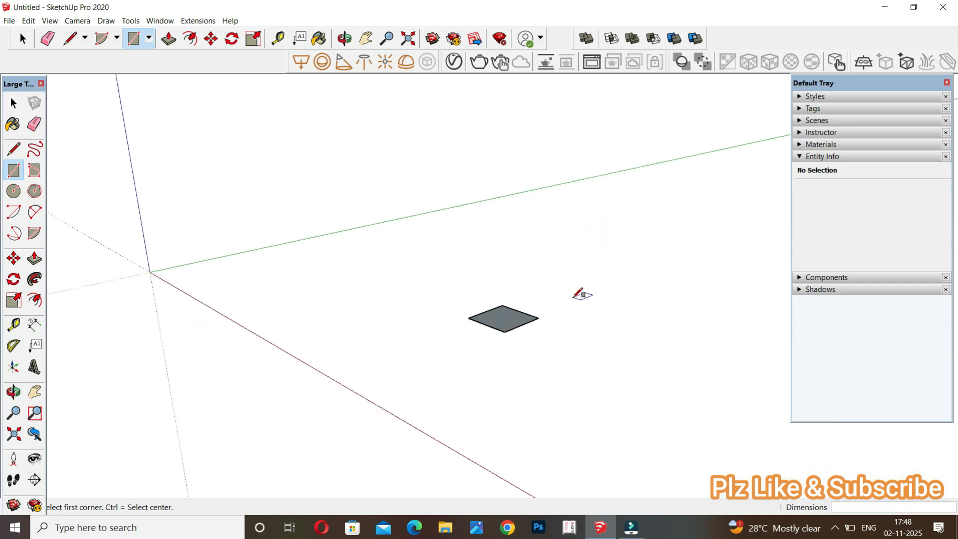
Pull the square face up 5 ft into a box.
mouse_move(552, 368)
middle_mouse_down()
mouse_move(520, 415)
mouse_move(520, 449)
middle_mouse_up()
key("r")
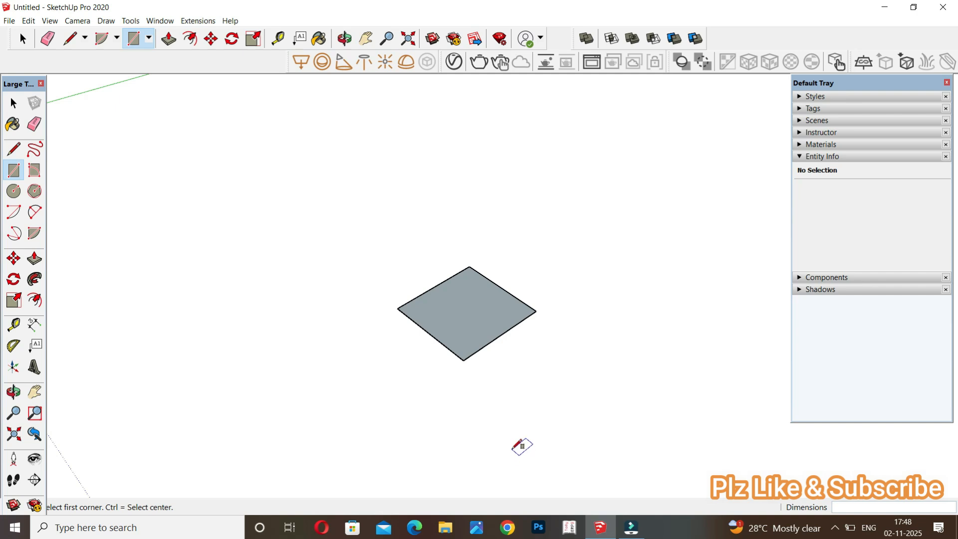
key("p")
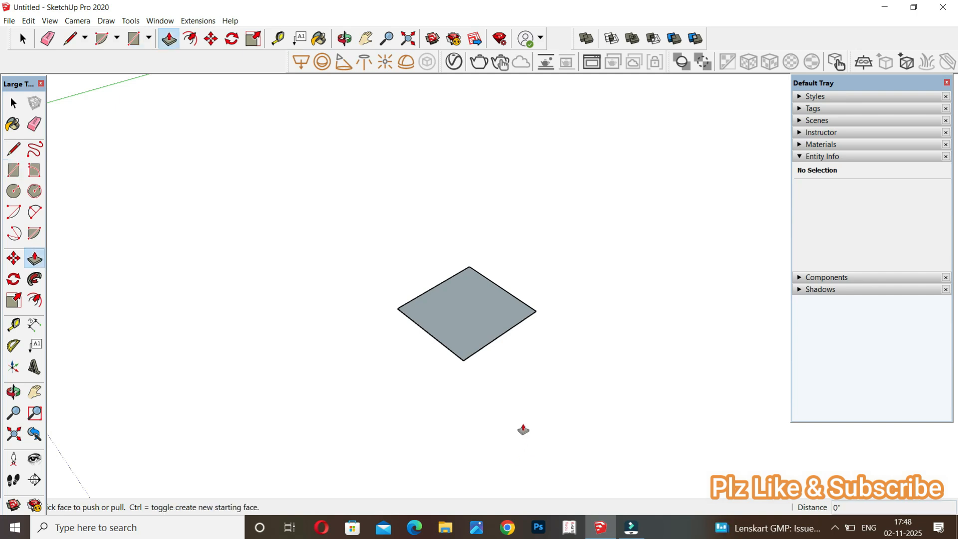
left_click(480, 321)
left_click(480, 321)
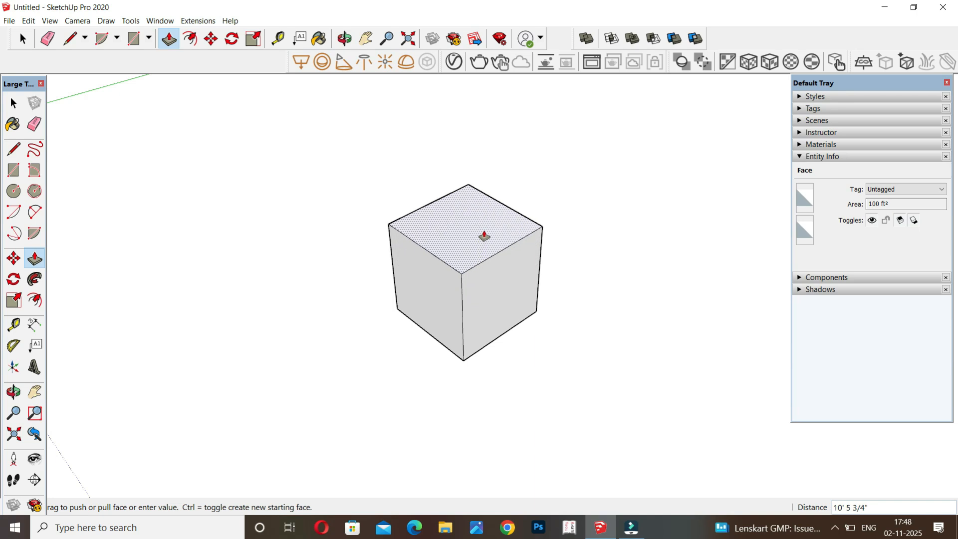
type("5")
key("Return")
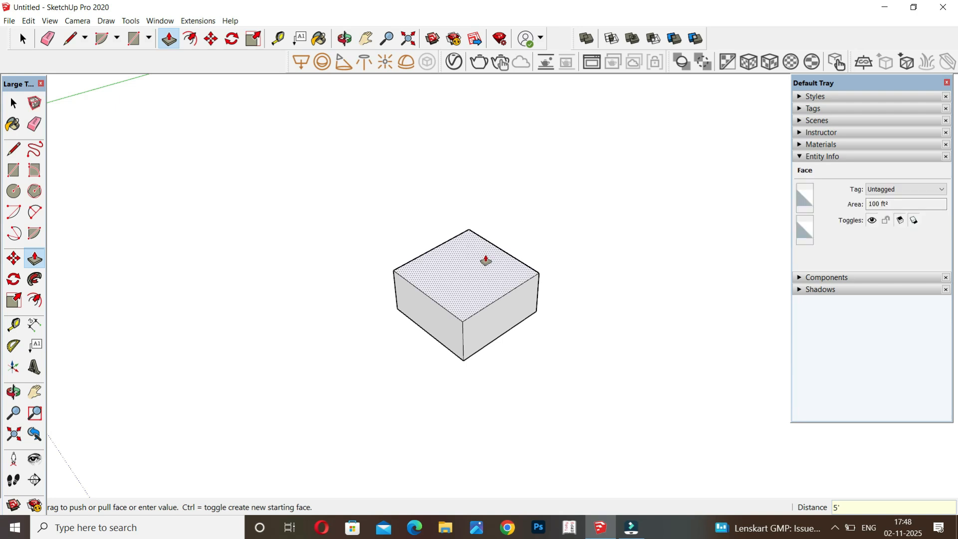
Push the top face of the box down by 3 ft.
left_click_drag(486, 264, 483, 283)
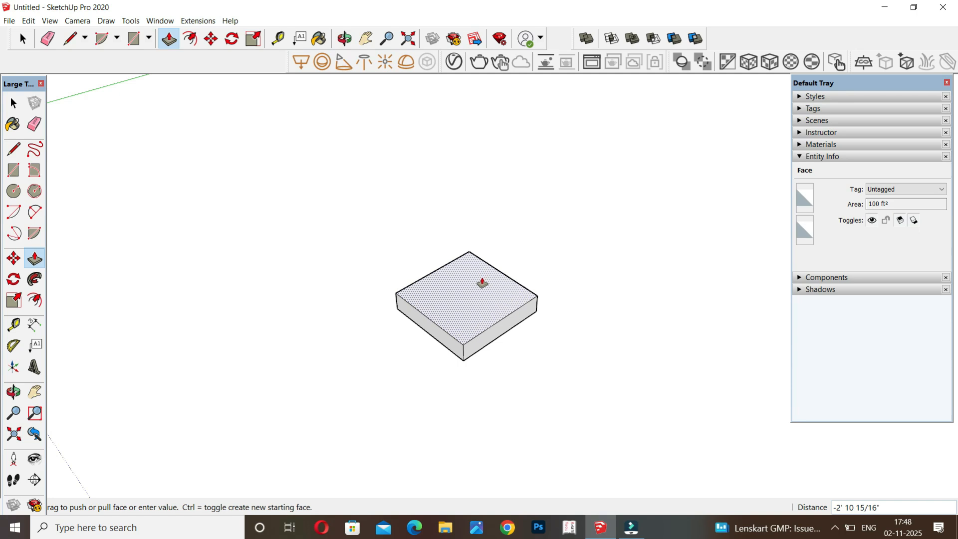
type("3")
key("Return")
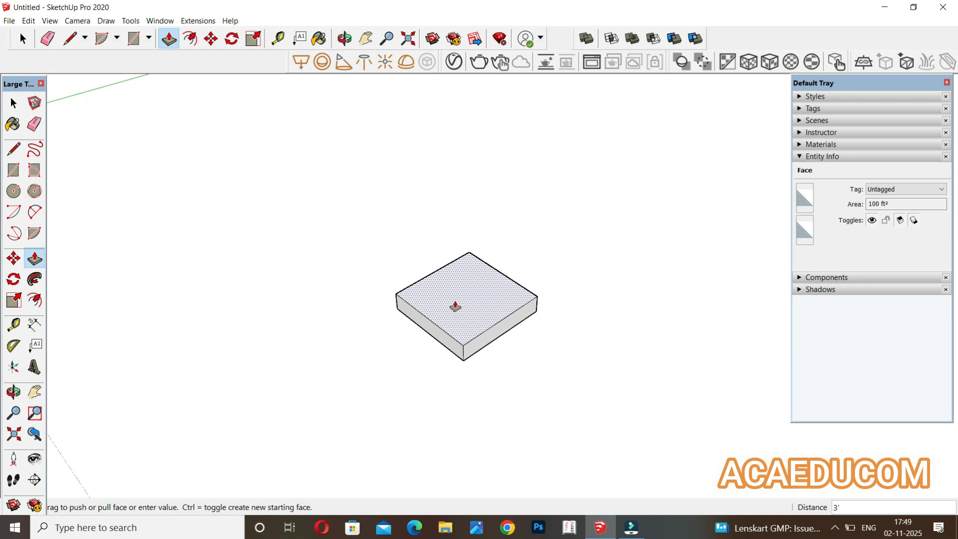
scroll(455, 306, "down", 3)
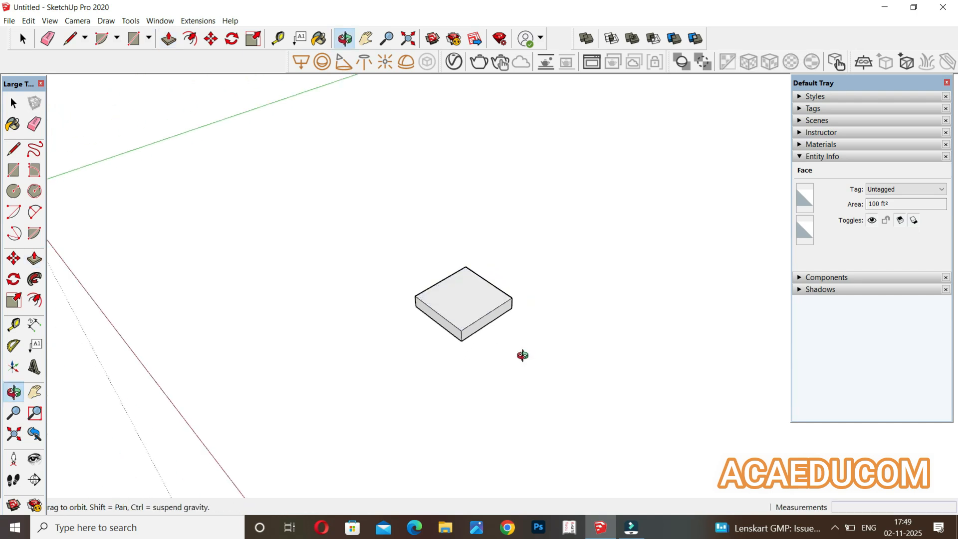
middle_click_drag(521, 352, 529, 332)
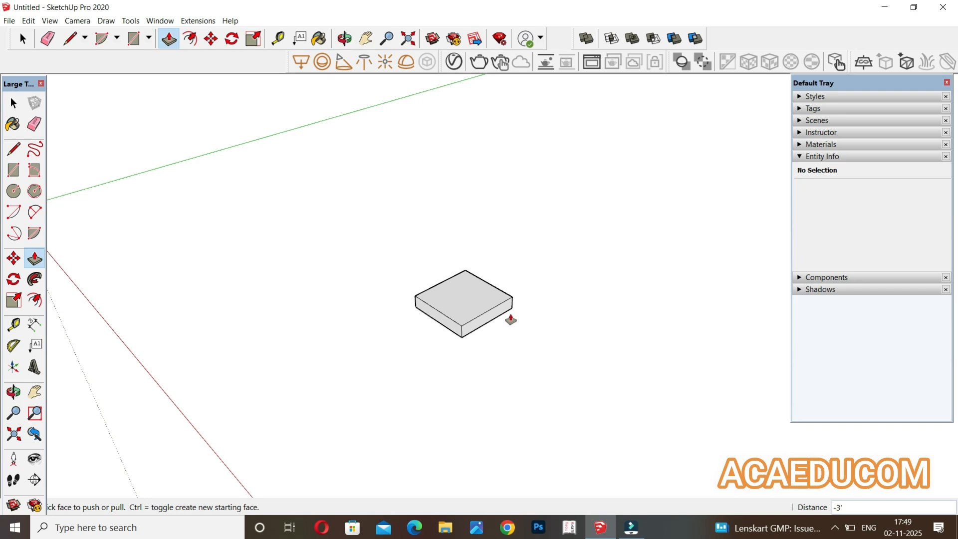
key("c")
scroll(252, 267, "down", 1)
left_click(521, 352)
key("space")
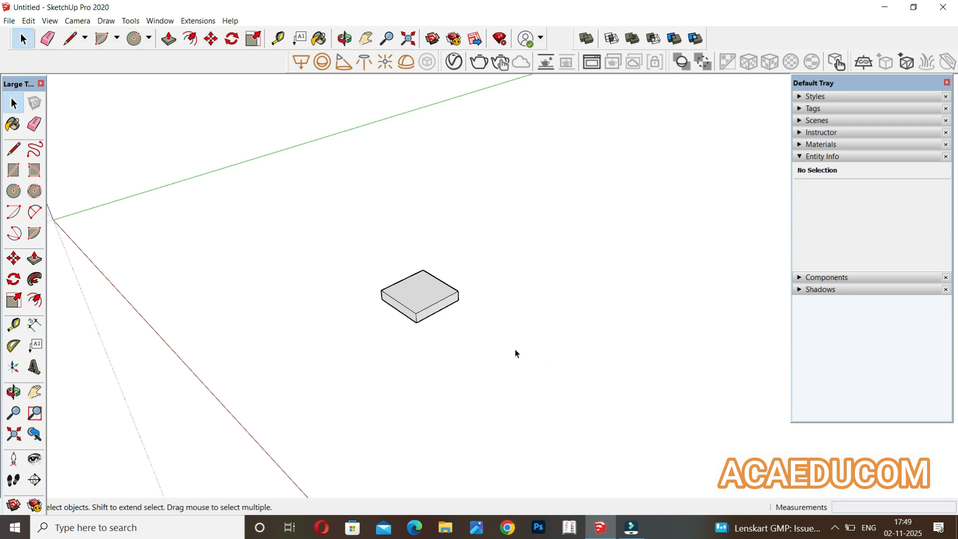
Delete the entire box from the model.
scroll(355, 274, "down", 1)
left_click_drag(351, 251, 571, 399)
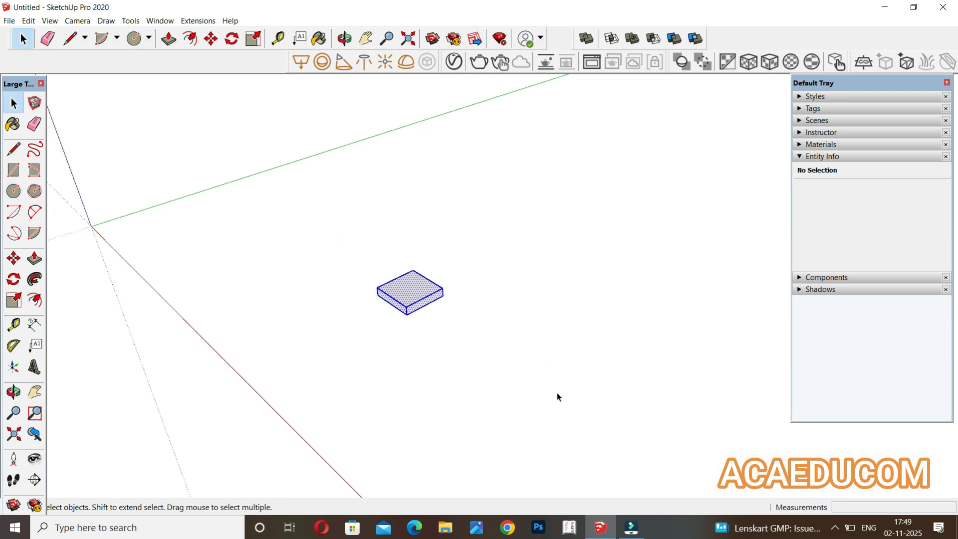
key("Delete")
Draw a long, narrow ground rectangle about 4 ft 4 in by 70 ft 2 in, running along the green axis.
key("r")
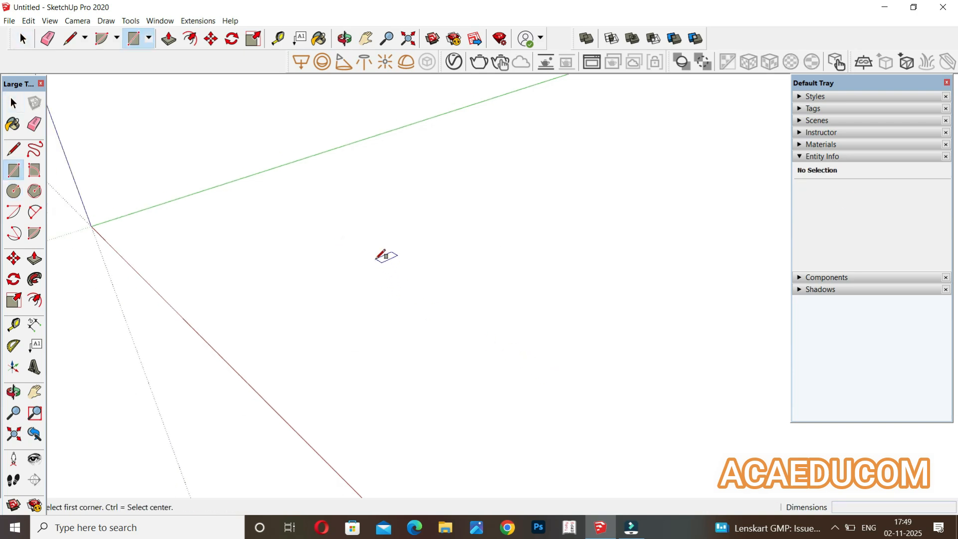
left_click(329, 269)
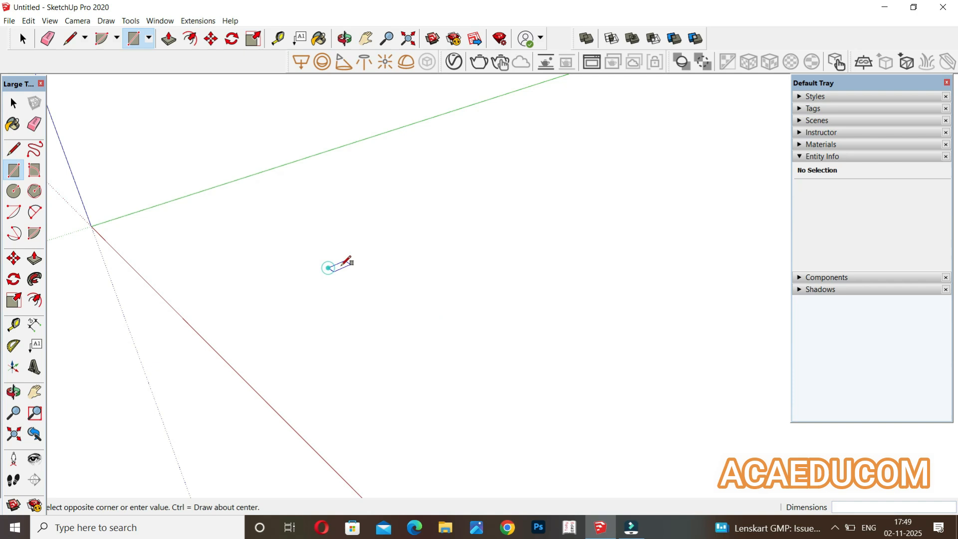
left_click(544, 183)
Pull the narrow rectangle up 10 ft to form a wall.
middle_click_drag(568, 296, 513, 359)
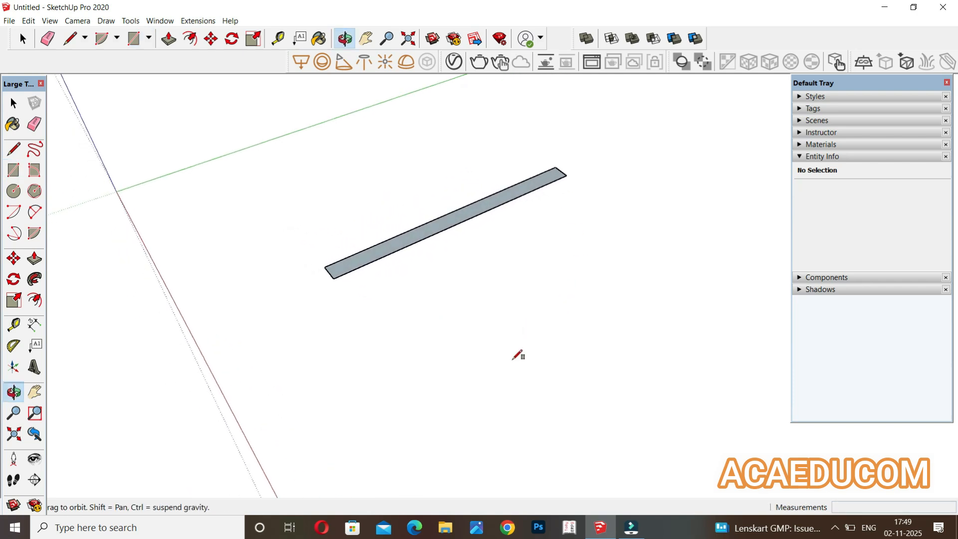
key("p")
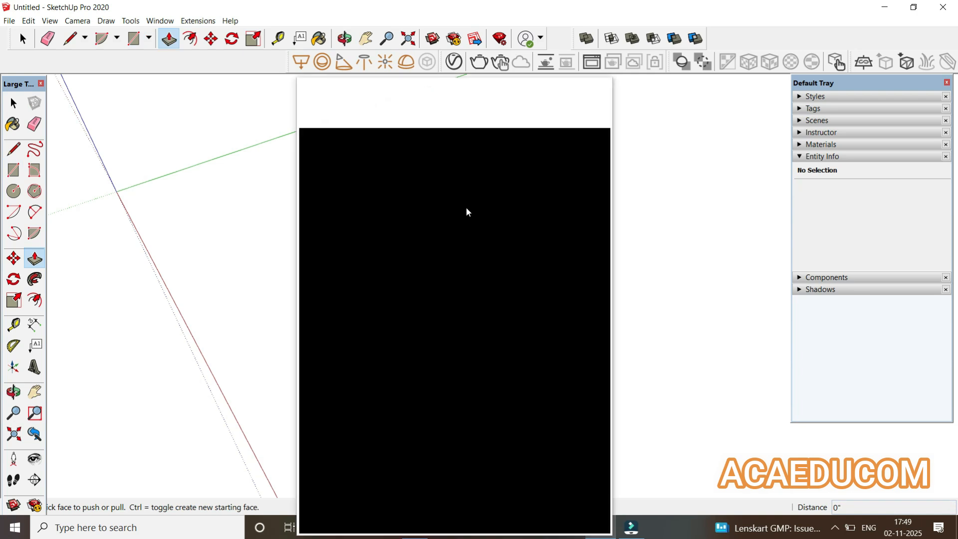
left_click(597, 93)
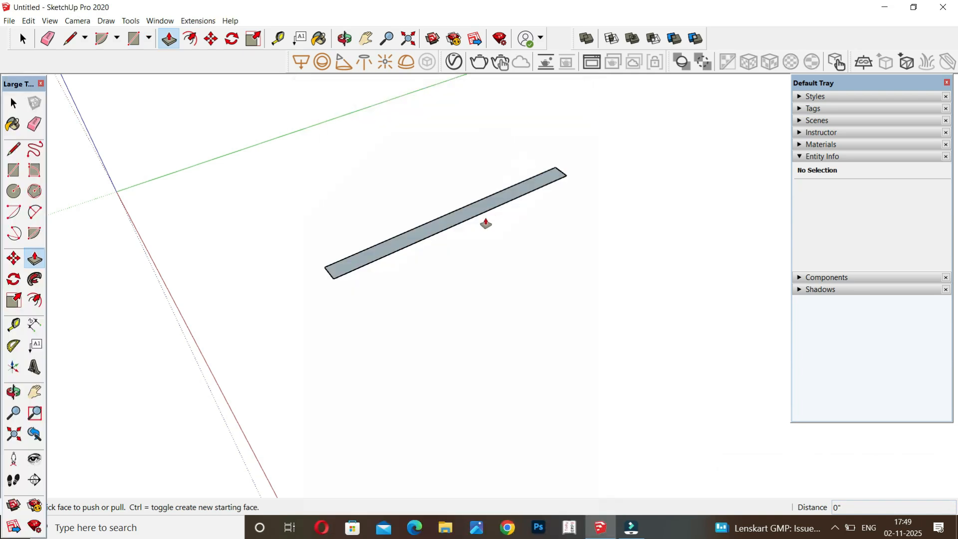
left_click(483, 205)
type("10")
key("Return")
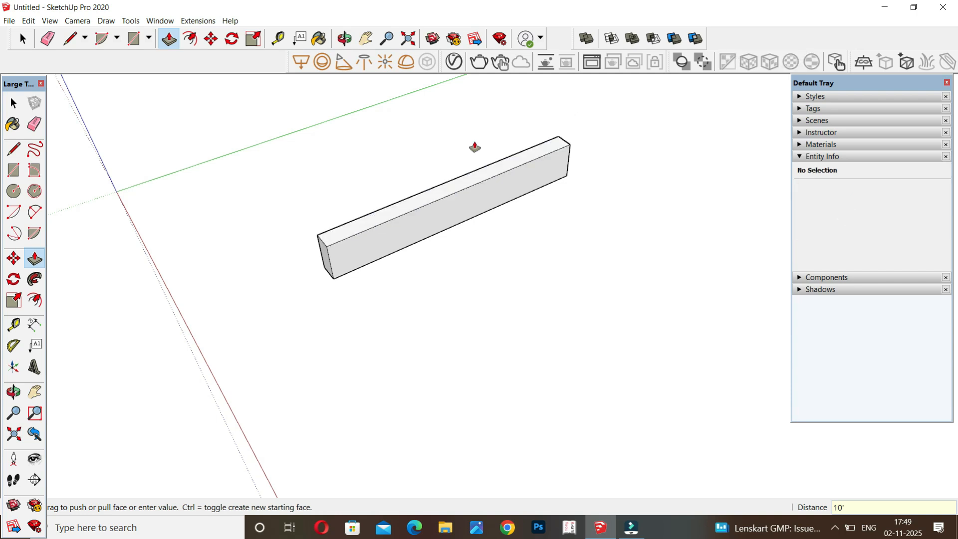
Raise the wall's top face by about another 23 ft 5 in.
middle_click_drag(498, 261, 487, 229)
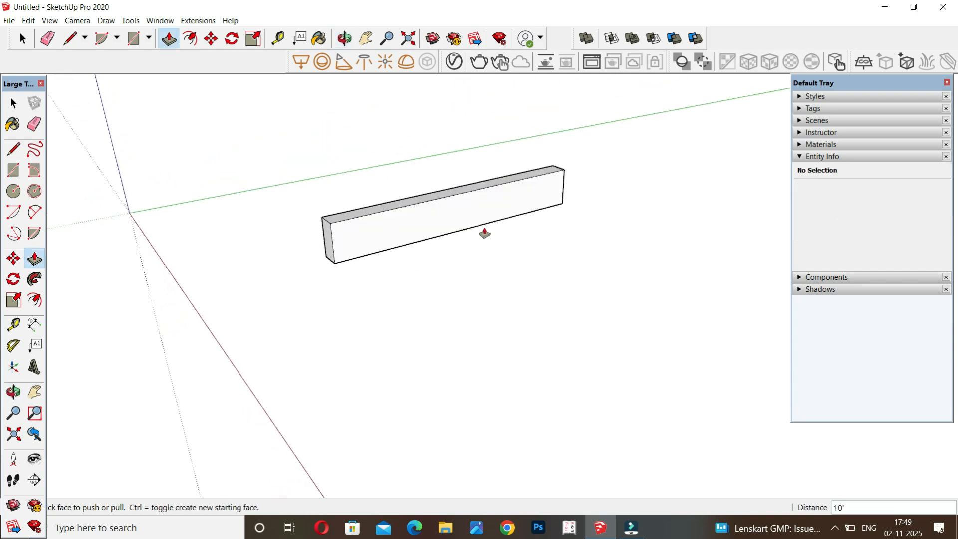
key("space")
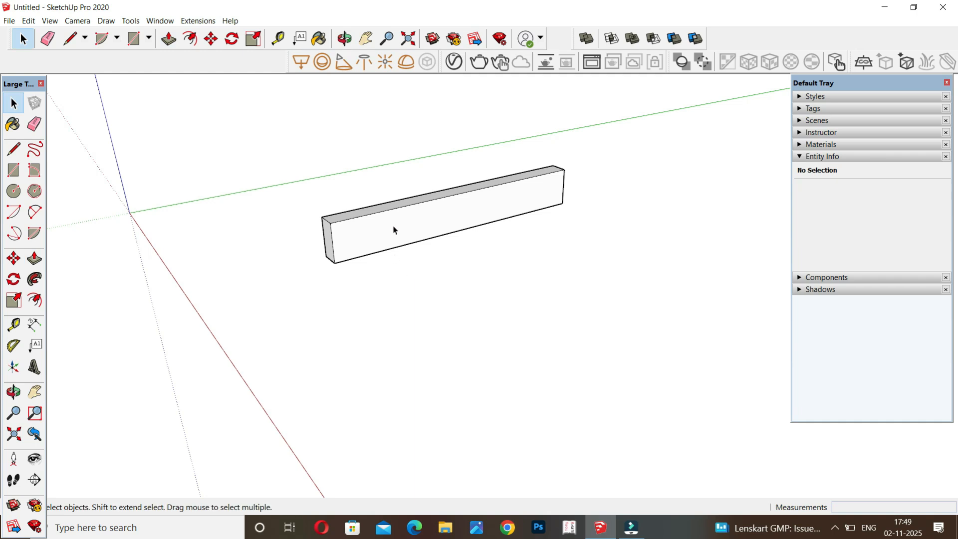
key("p")
middle_click_drag(417, 279, 421, 314)
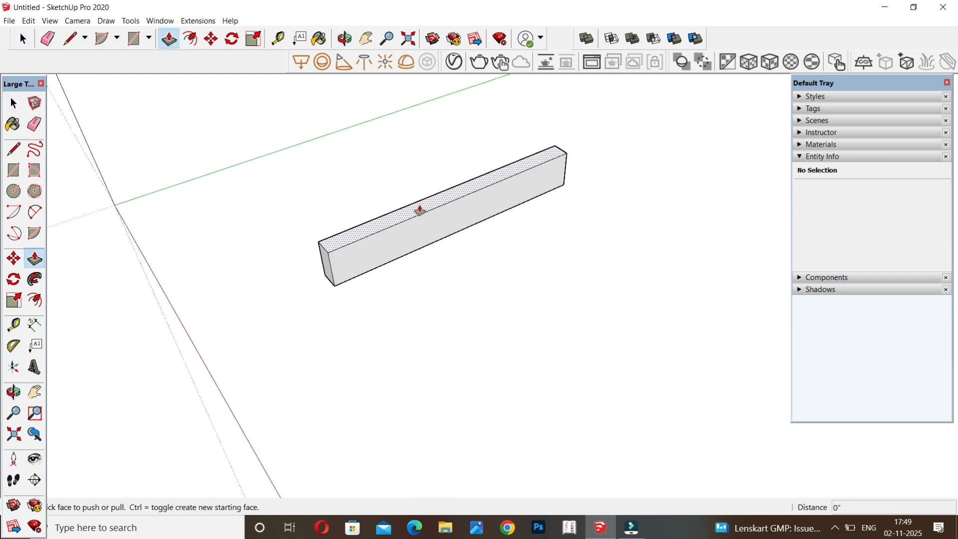
left_click(414, 122)
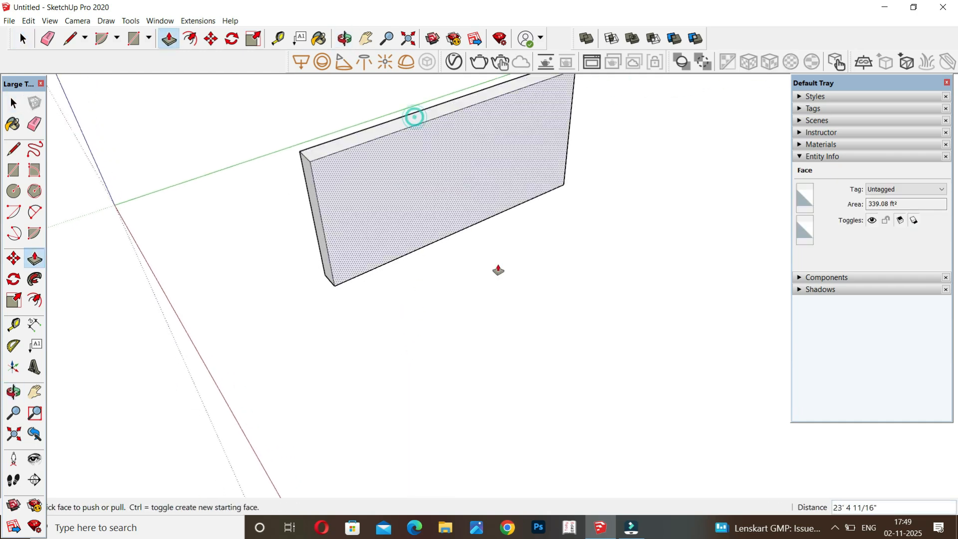
Copy the right vertical edge of the wall's front face about 4 ft 6 in inward along the face.
middle_click_drag(496, 310, 482, 251)
scroll(608, 202, "up", 3)
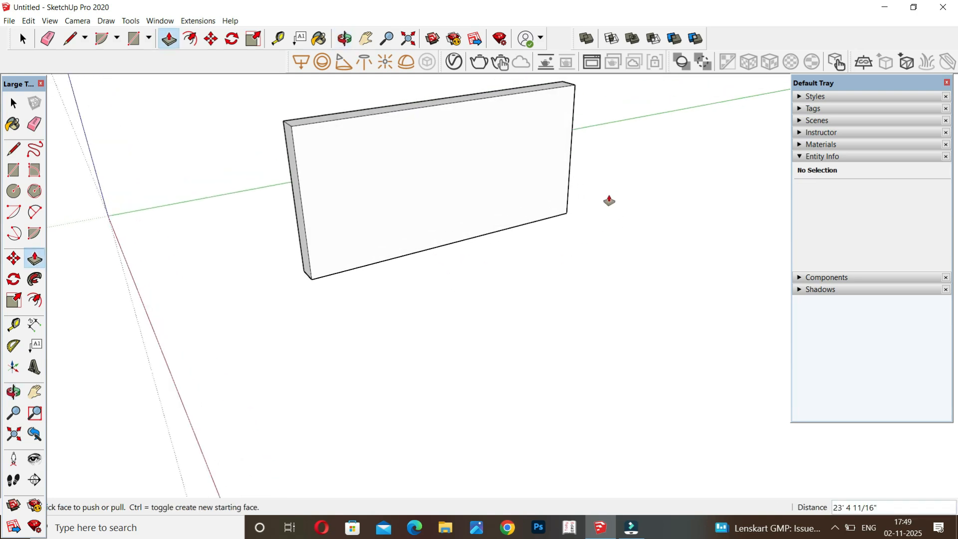
middle_click_drag(572, 242, 558, 212)
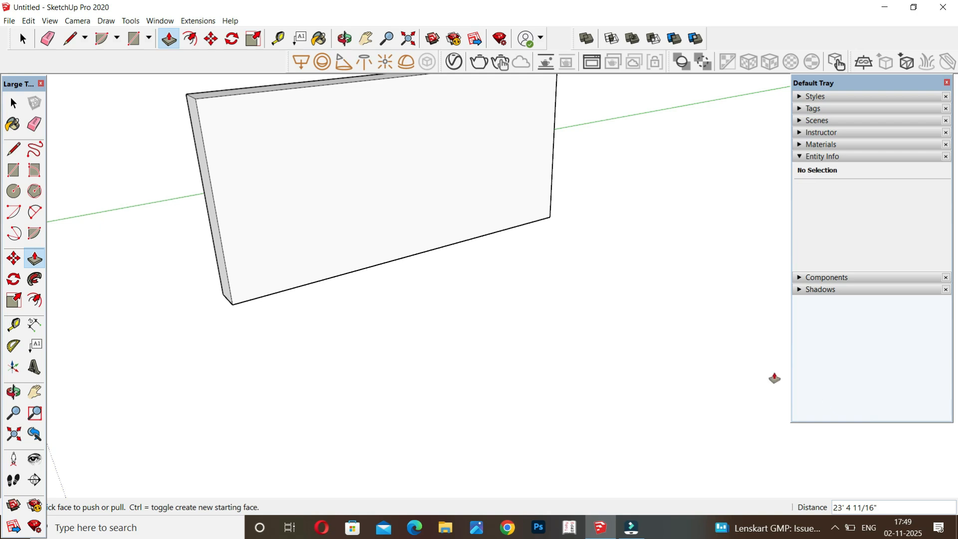
key("space")
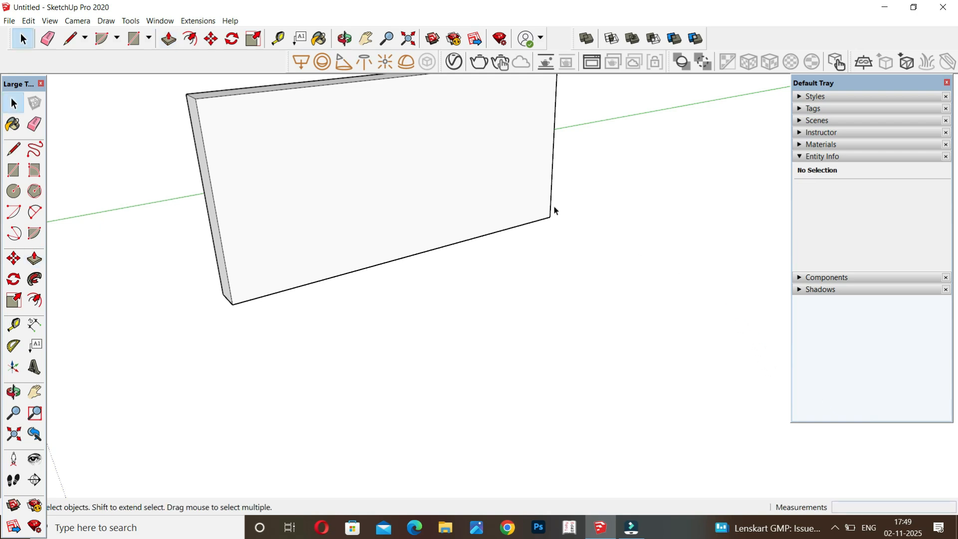
left_click(551, 208)
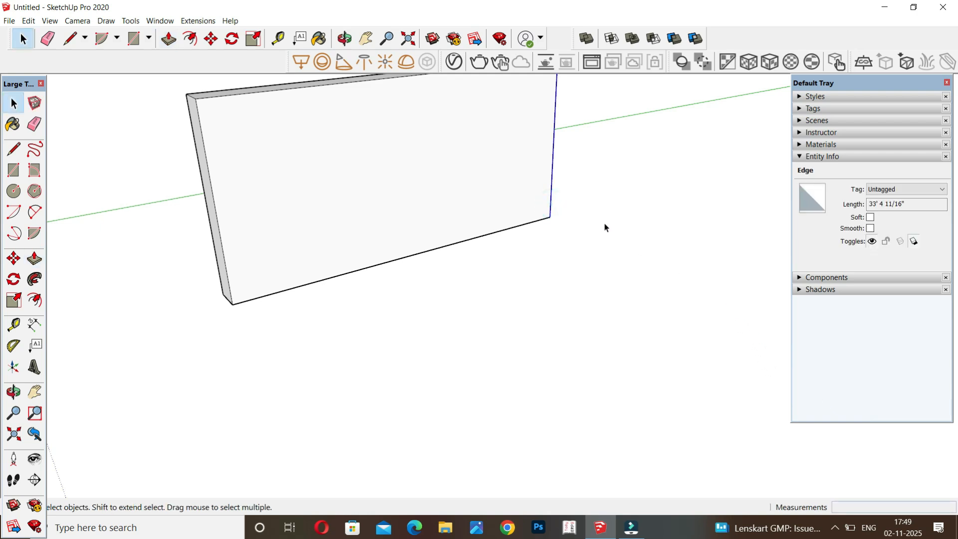
key("m")
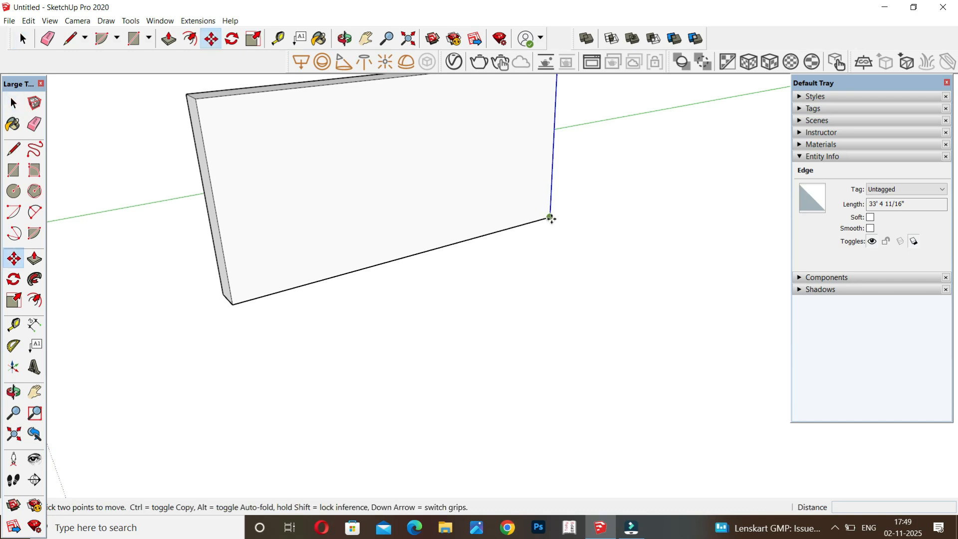
key("ctrl")
left_click(550, 218)
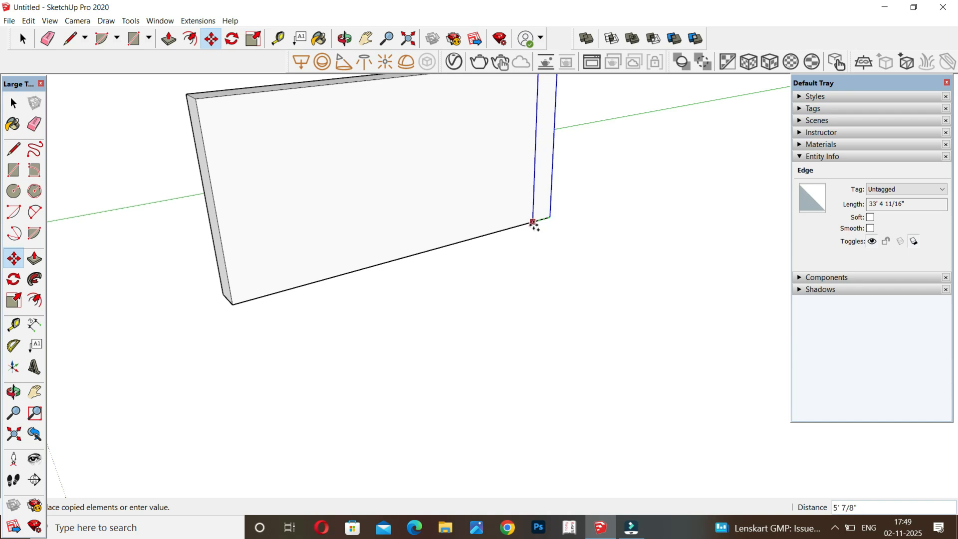
left_click(535, 222)
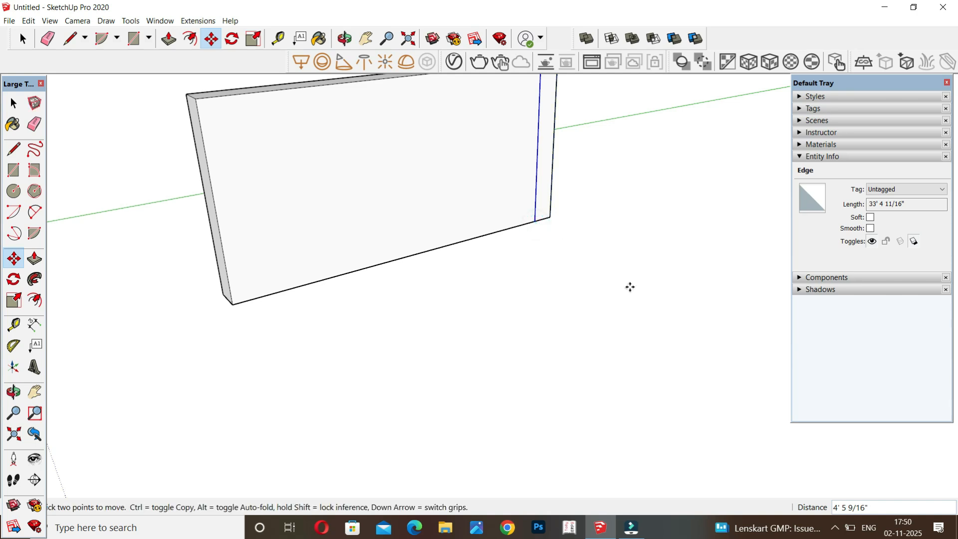
Pull the narrow strip face on the wall's front outward 50 ft to form a perpendicular side wall.
key("space")
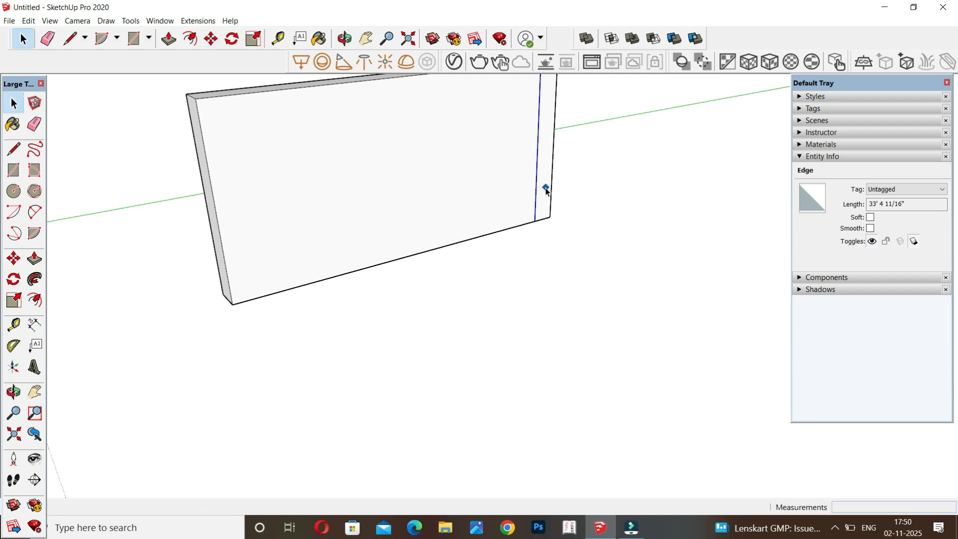
left_click(547, 192)
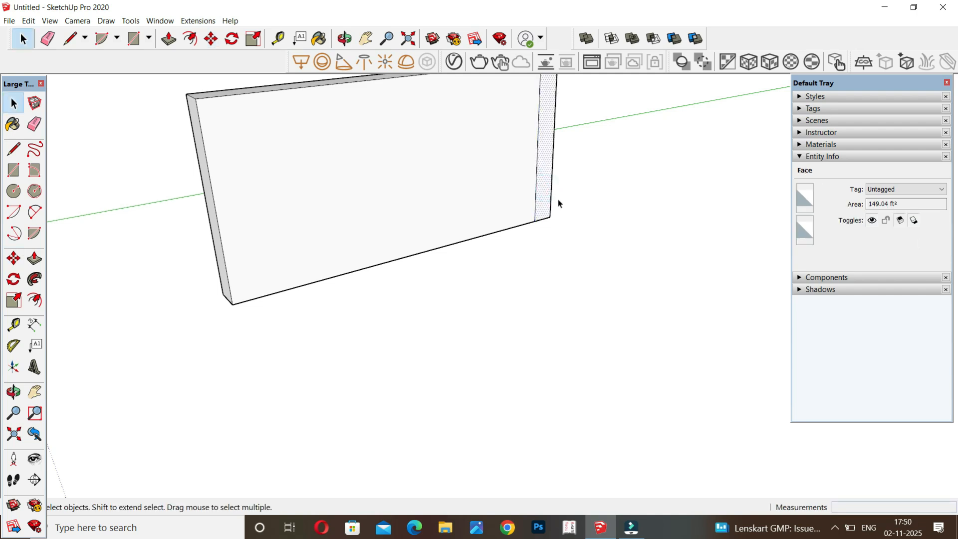
key("p")
left_click(546, 200)
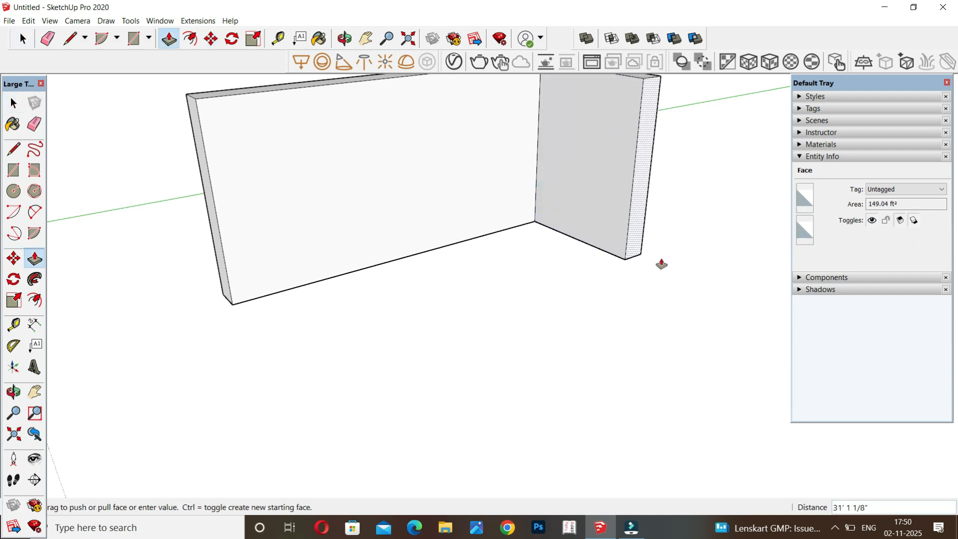
scroll(691, 295, "down", 8)
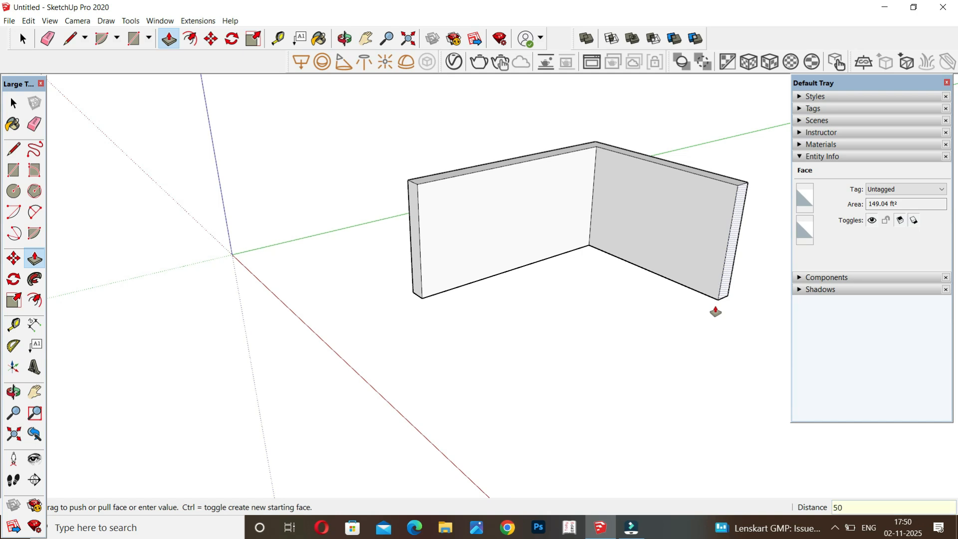
key("Return")
scroll(394, 314, "down", 2)
scroll(344, 363, "down", 2)
scroll(301, 468, "down", 3)
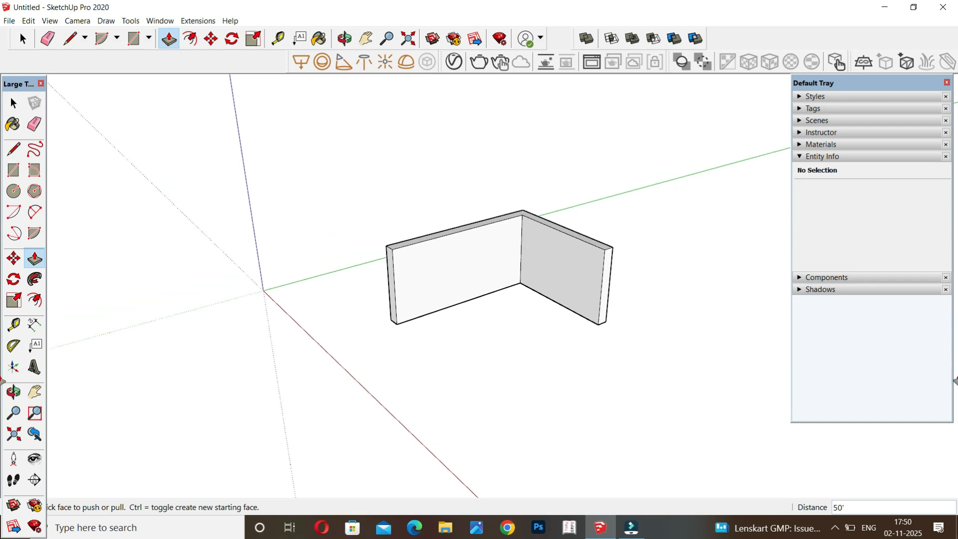
scroll(615, 312, "up", 3)
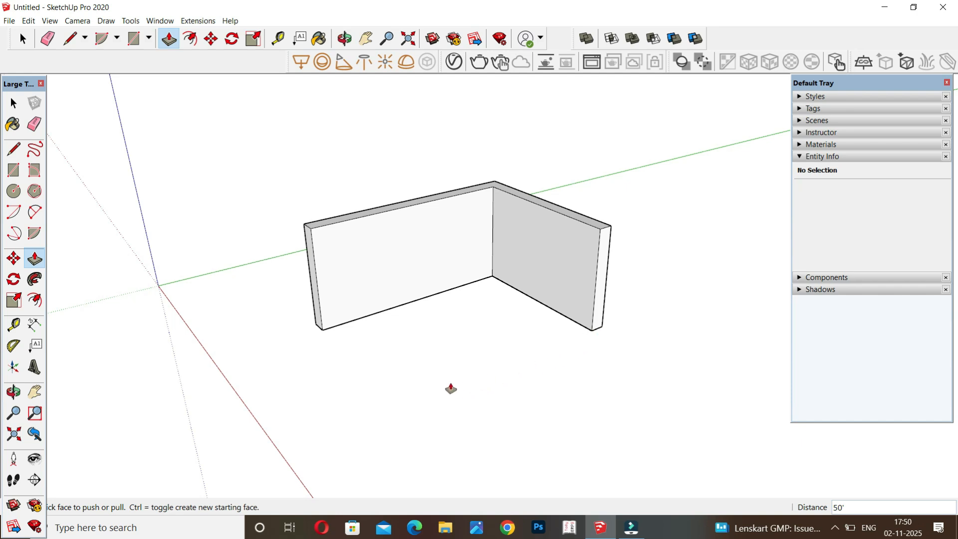
left_click(602, 321)
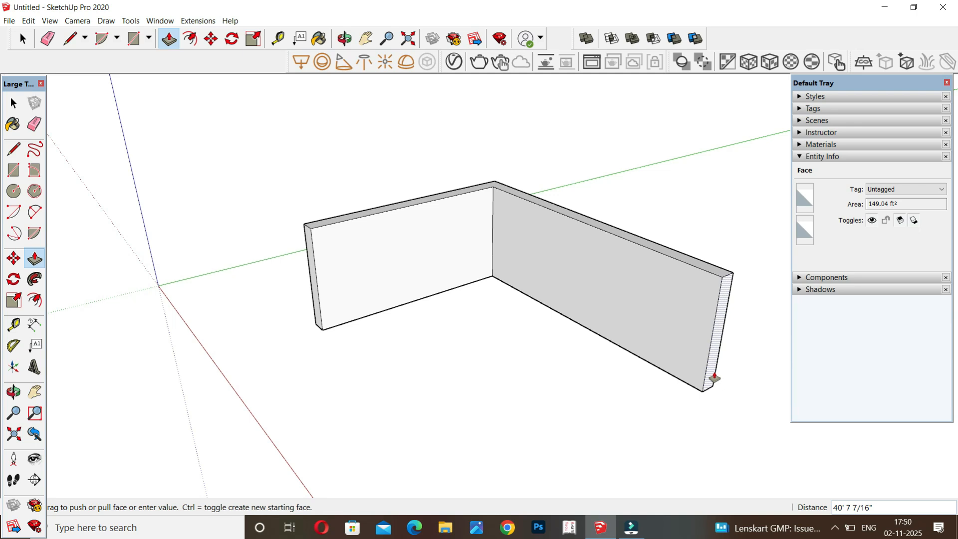
key("space")
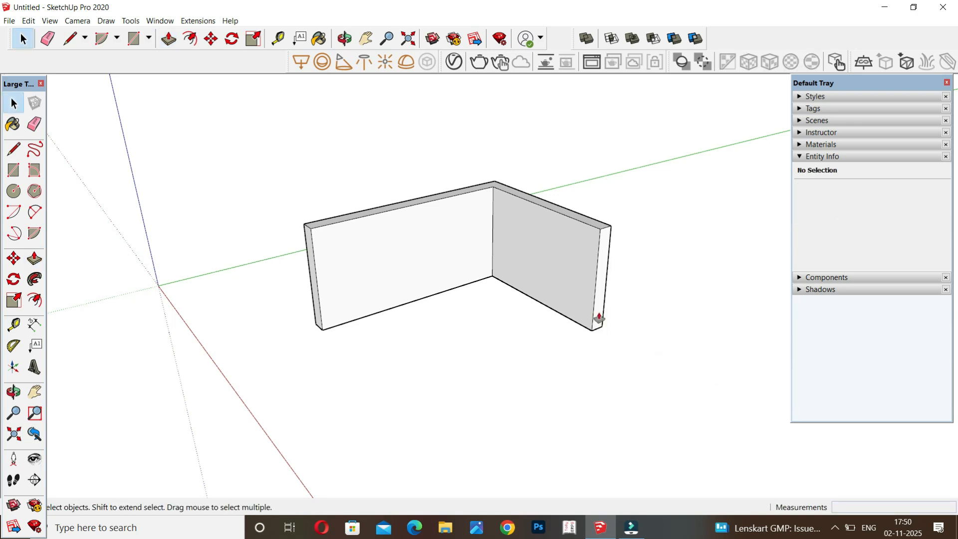
key("p")
left_click(599, 318)
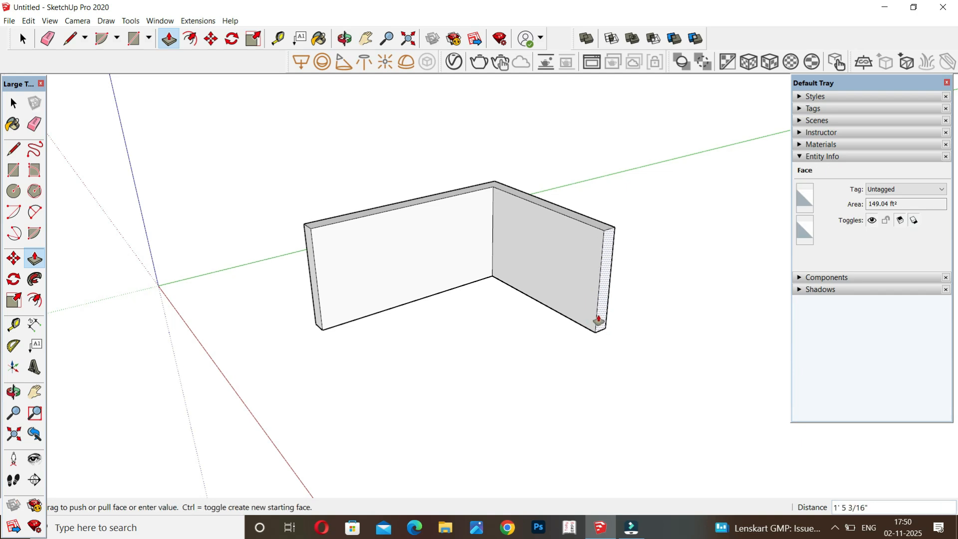
key("space")
key("p")
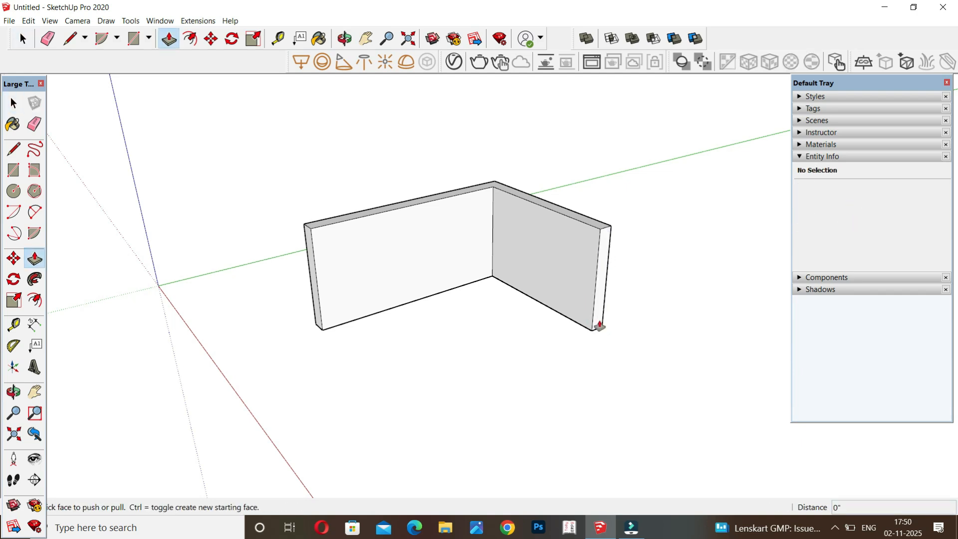
Extend the side wall's end face with two new sections, about 4 ft 11 in and about 44 ft 4 in long.
left_click(601, 322)
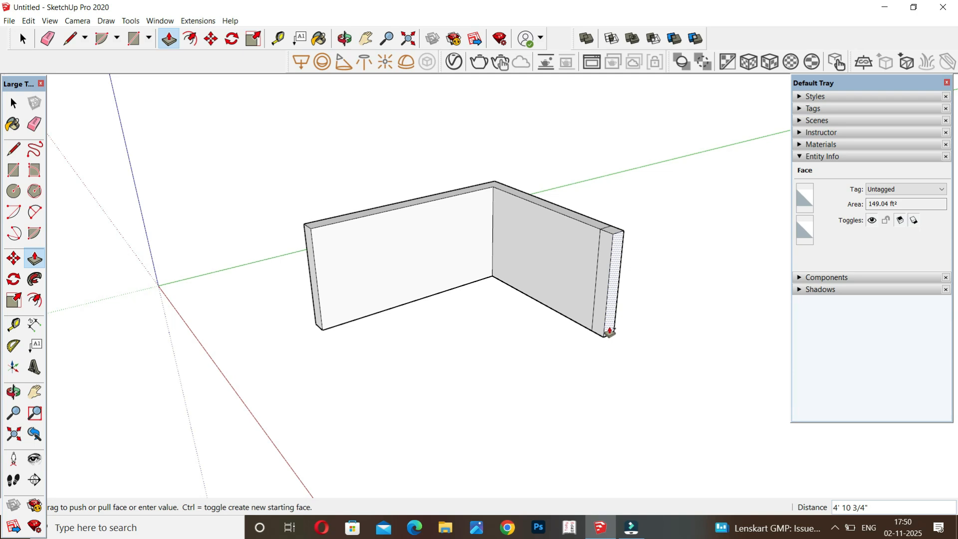
left_click(609, 332)
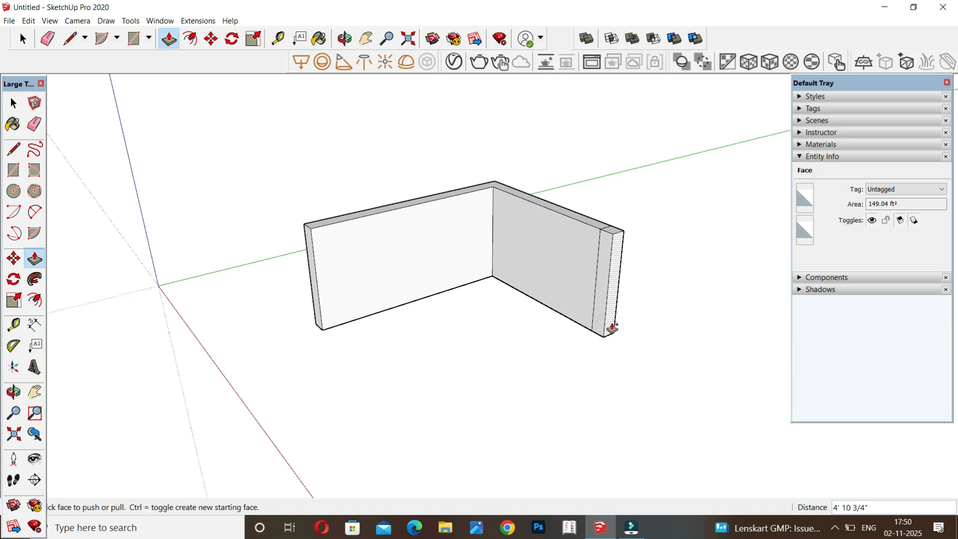
left_click(612, 327)
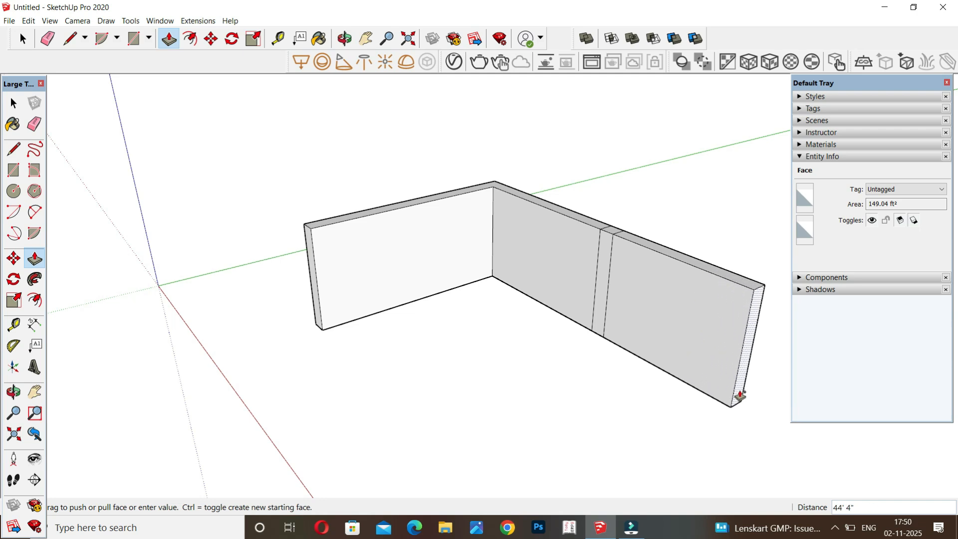
left_click(733, 394)
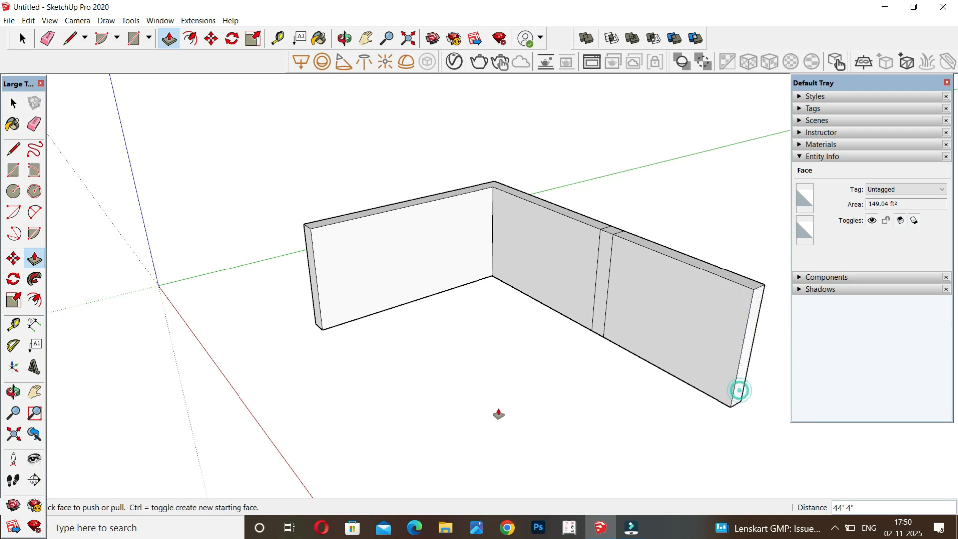
Pull the narrow strip between the side wall's two sections out about 51 ft 9 in, parallel to the first wall.
left_click(597, 327)
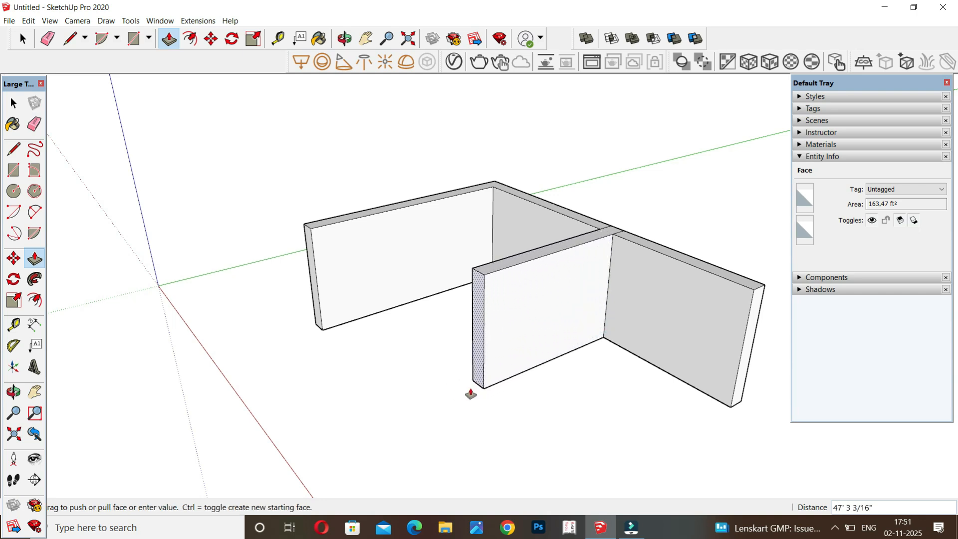
left_click(460, 391)
scroll(369, 338, "down", 1)
scroll(368, 338, "down", 3)
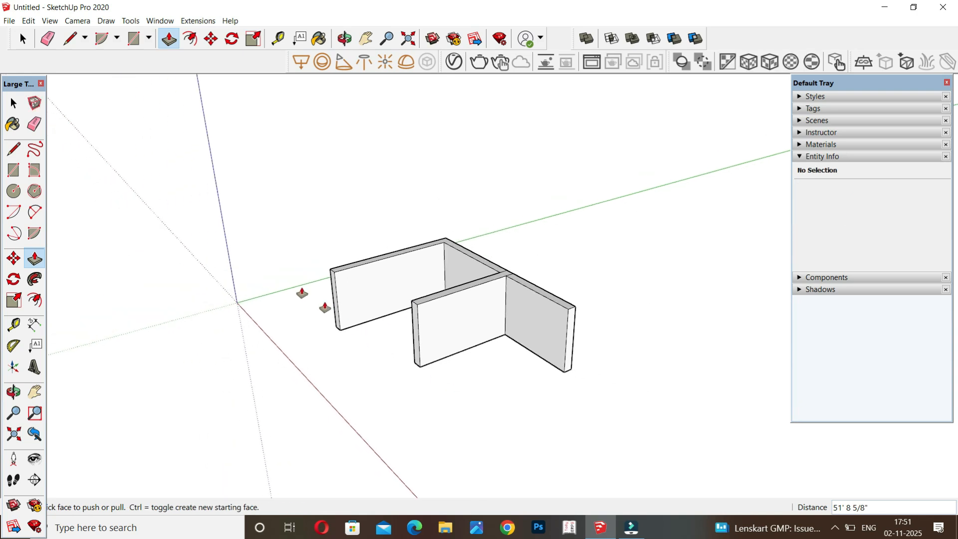
scroll(264, 273, "down", 3)
key("space")
Draw a circle of about 17 ft 2 in radius on the ground, clear of the walls.
key("c")
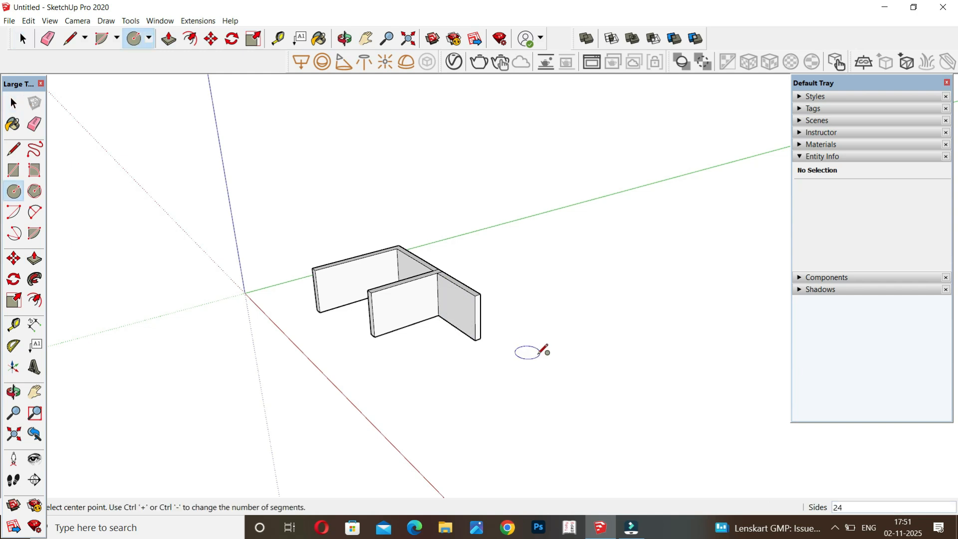
left_click(596, 353)
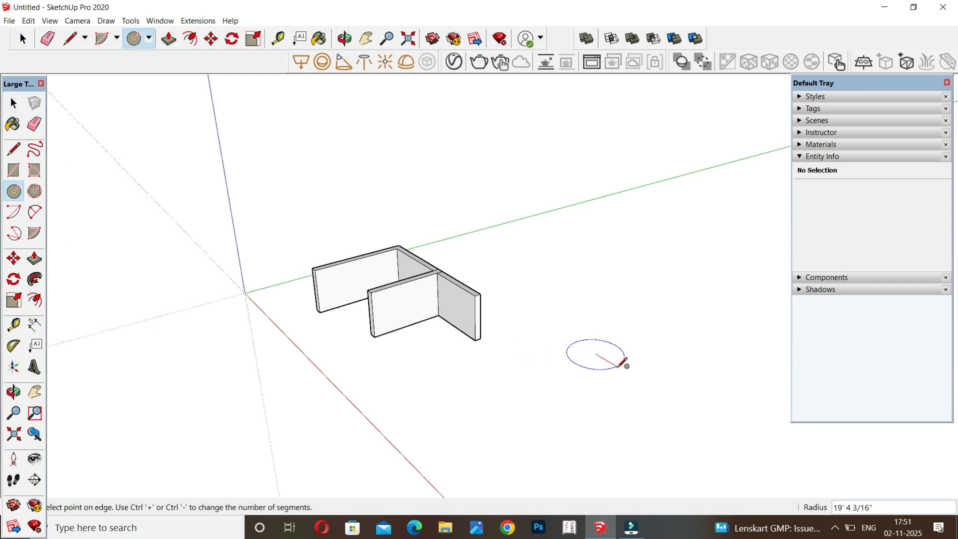
left_click(621, 362)
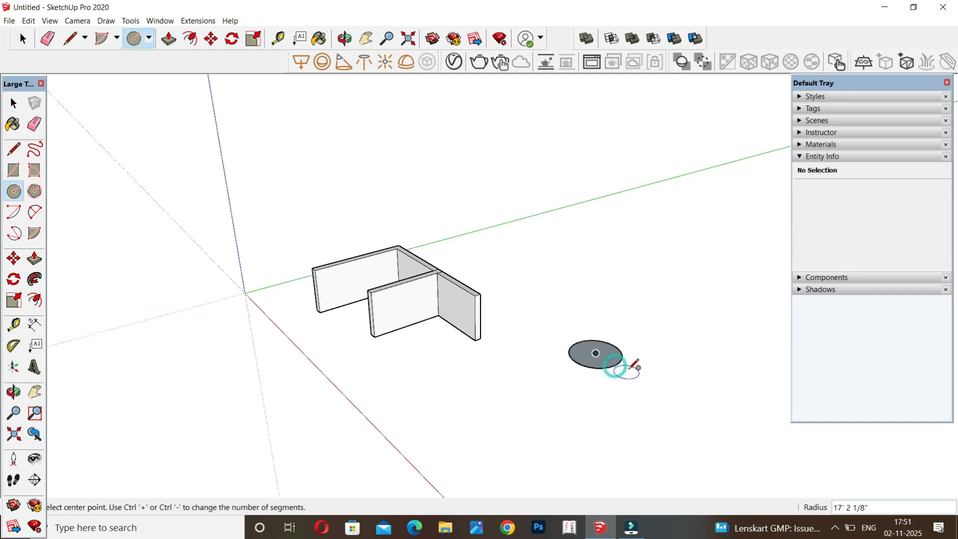
Pull the ground circle up into a cylinder about as tall as it is wide.
key("p")
left_click(602, 360)
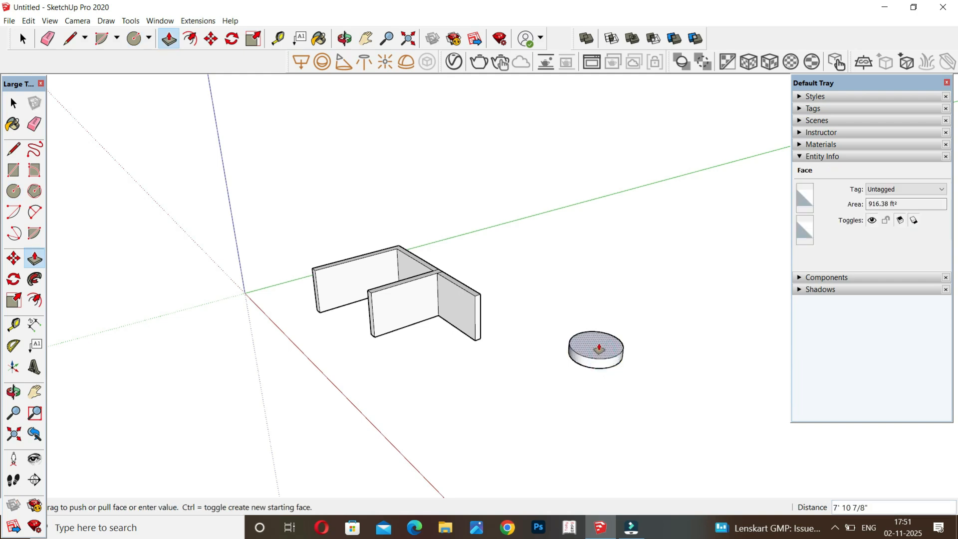
left_click(599, 315)
middle_click_drag(601, 314, 625, 413)
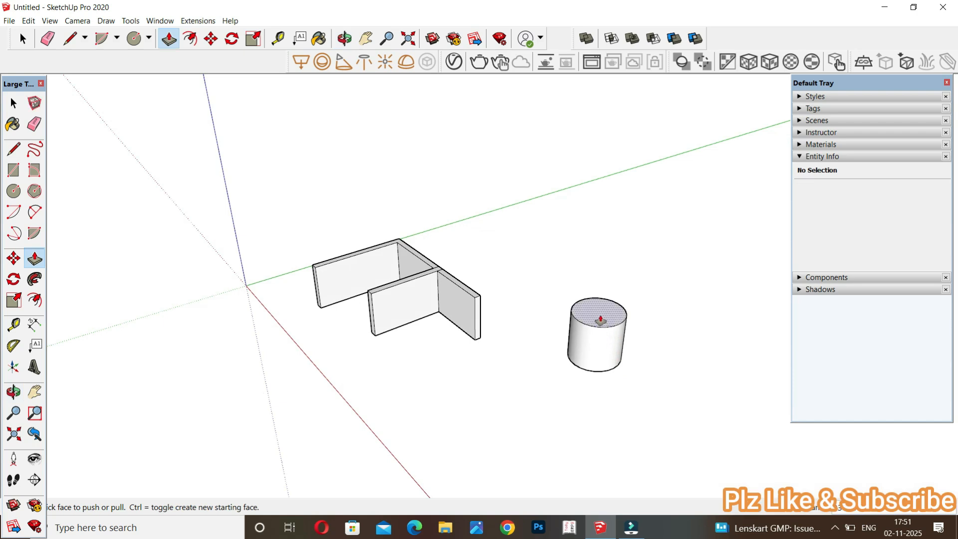
Stack two new sections on the cylinder's top face, a short middle band and a taller upper part.
left_click(601, 319)
left_click(601, 319)
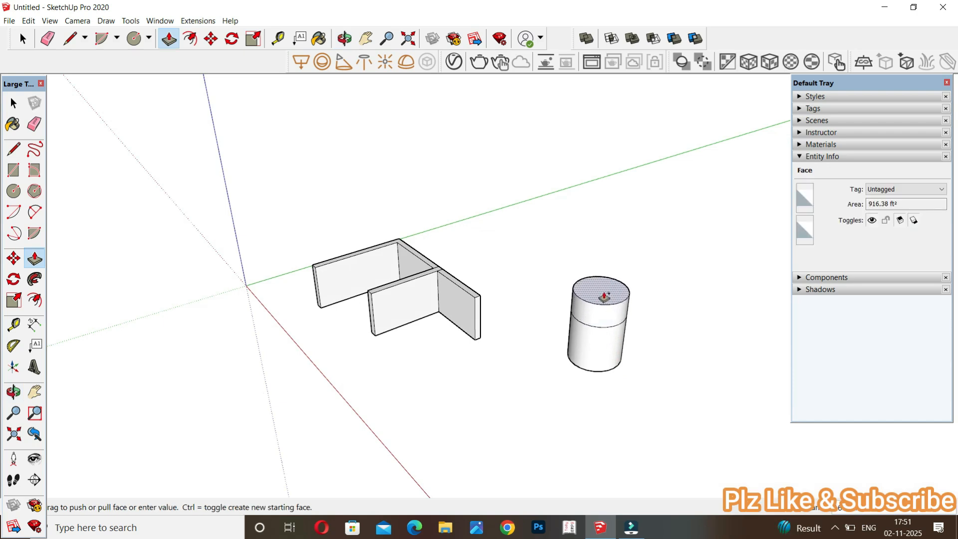
left_click(605, 296)
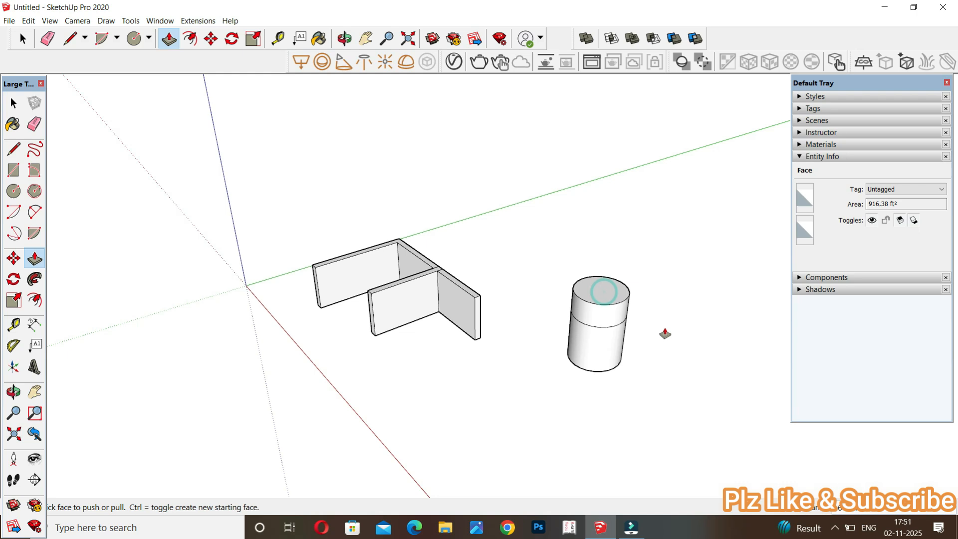
left_click(608, 294)
left_click(608, 231)
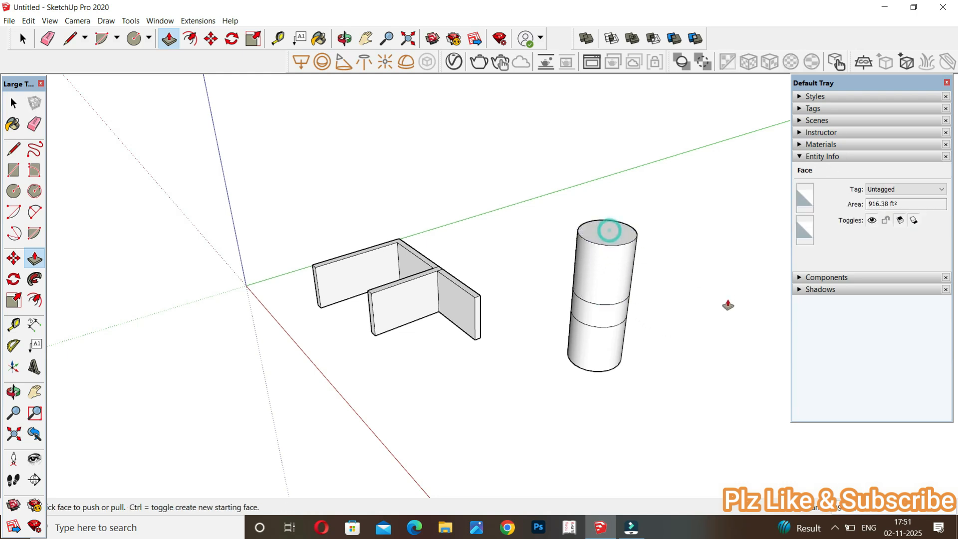
Scale the cylinder's middle band inward about its center to form an hourglass waist, and clear the selection.
key("space")
left_click(607, 322)
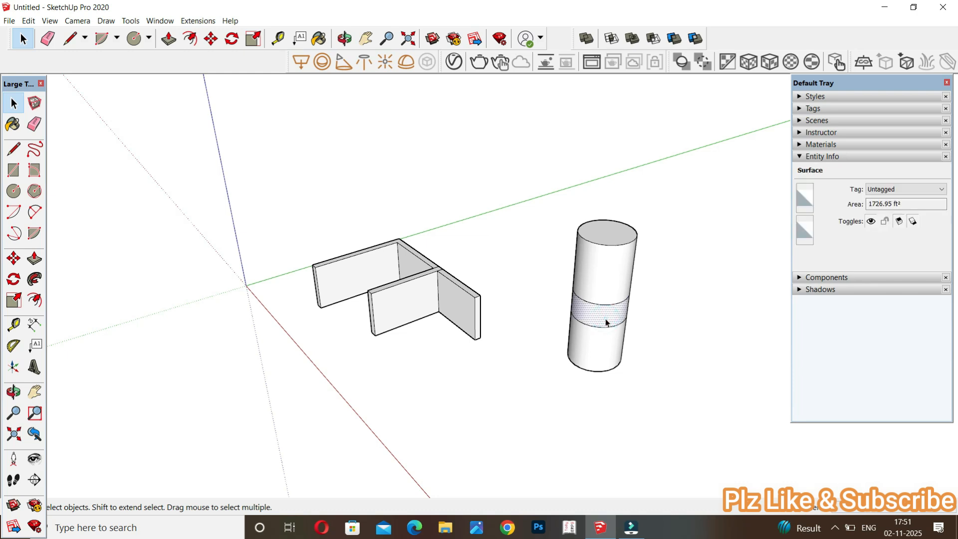
key("s")
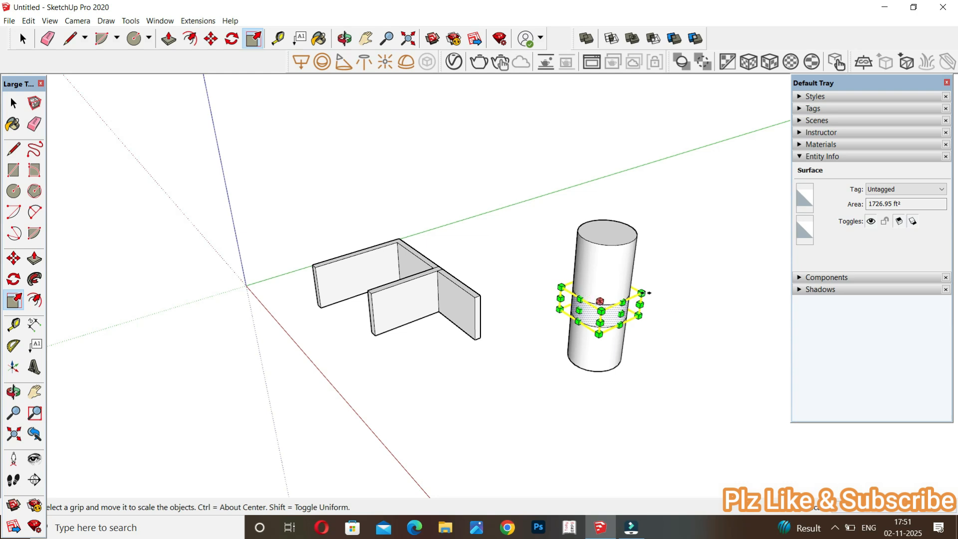
left_click_drag(643, 293, 630, 300, "ctrl")
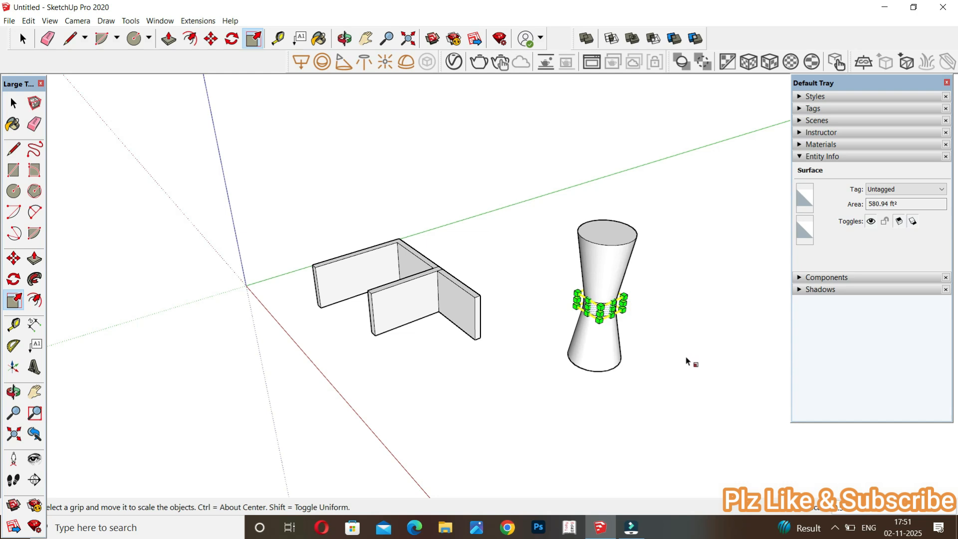
key("space")
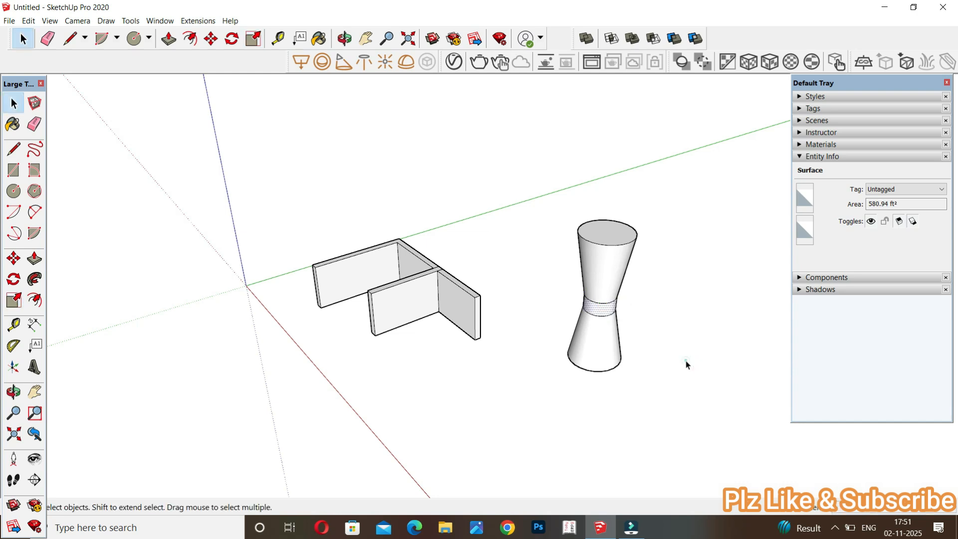
left_click(686, 365)
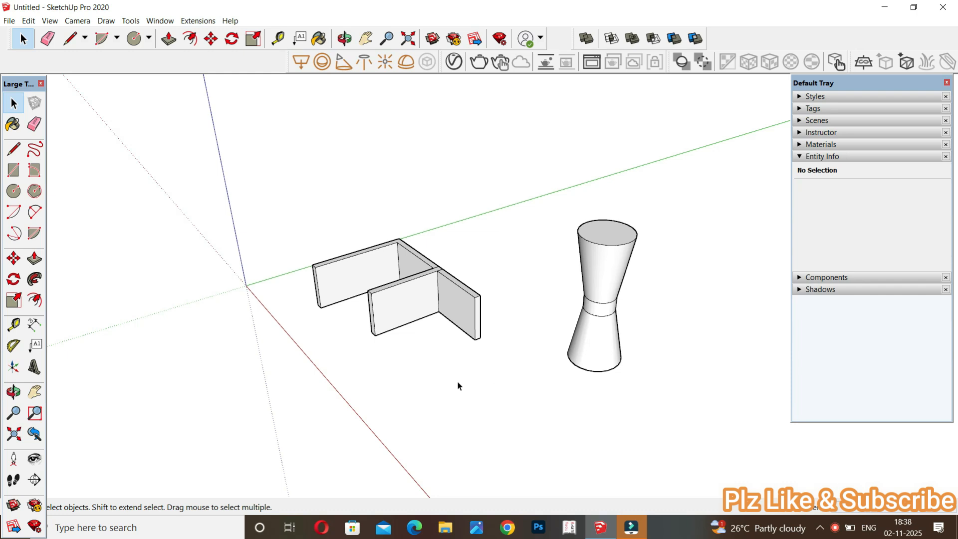
Draw a roughly square rectangle on the ground in front of the walls.
key("r")
left_click(422, 393)
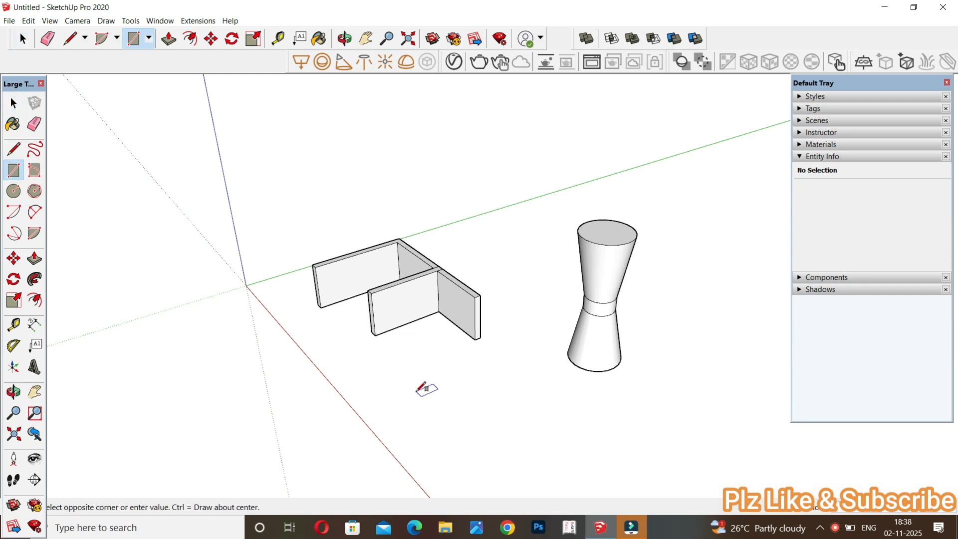
left_click(499, 400)
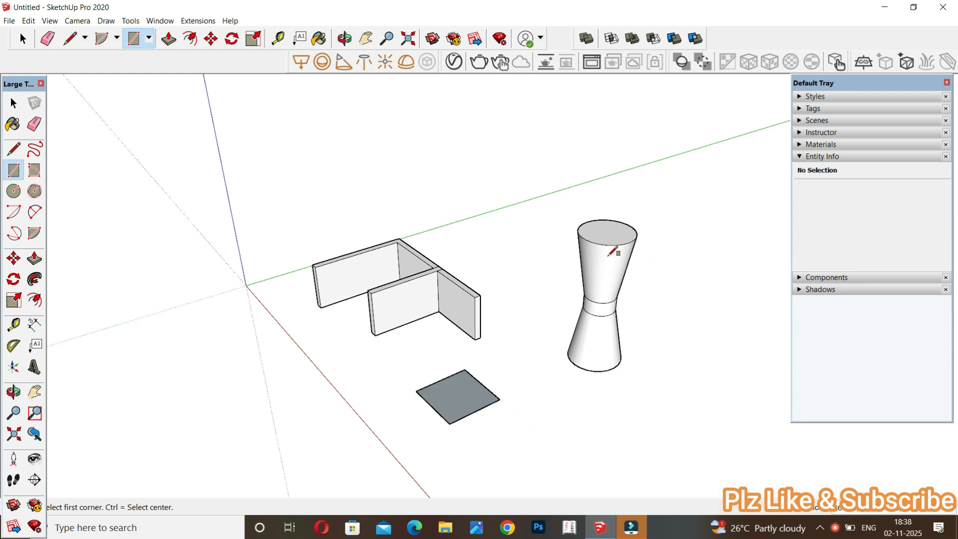
Pull the square up about 46 ft to the height of the upper ring of the hourglass's waist.
key("p")
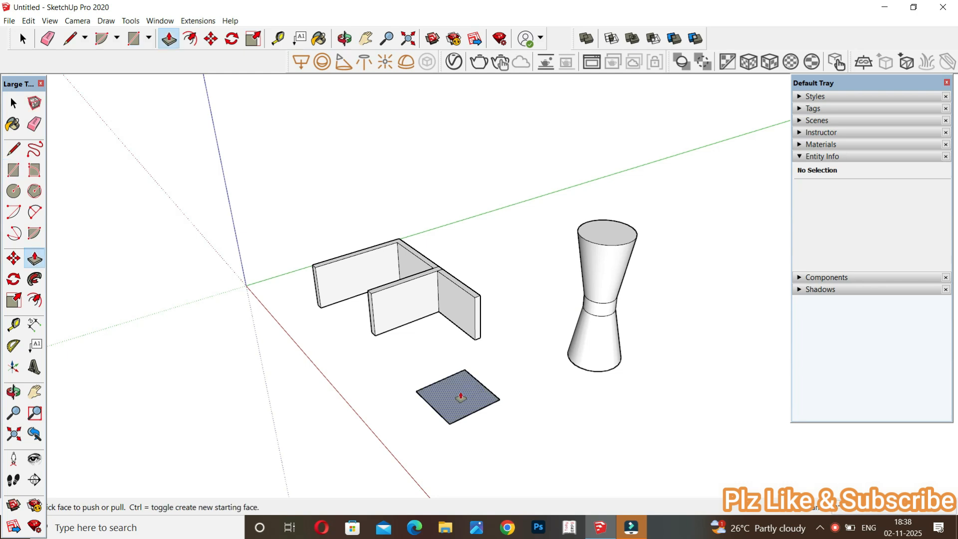
left_click(461, 398)
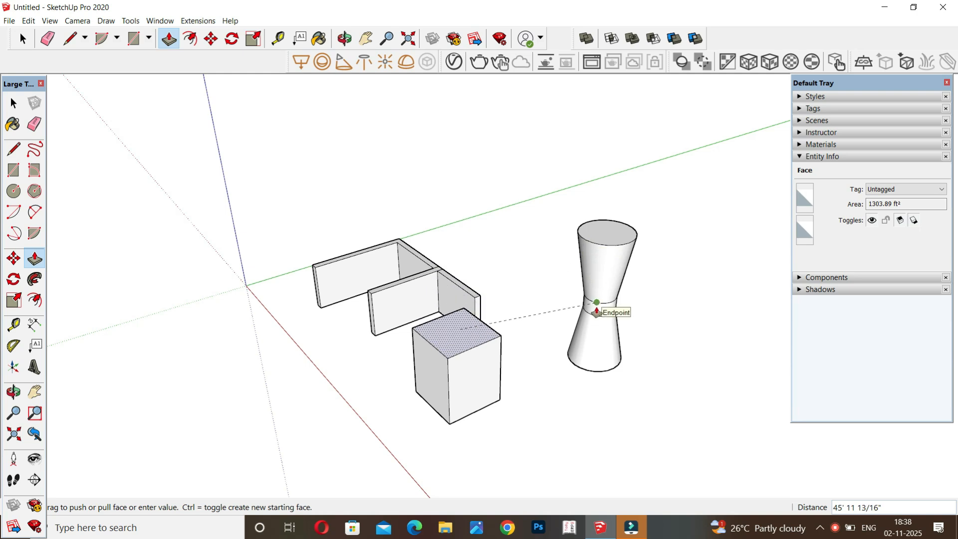
left_click(597, 312)
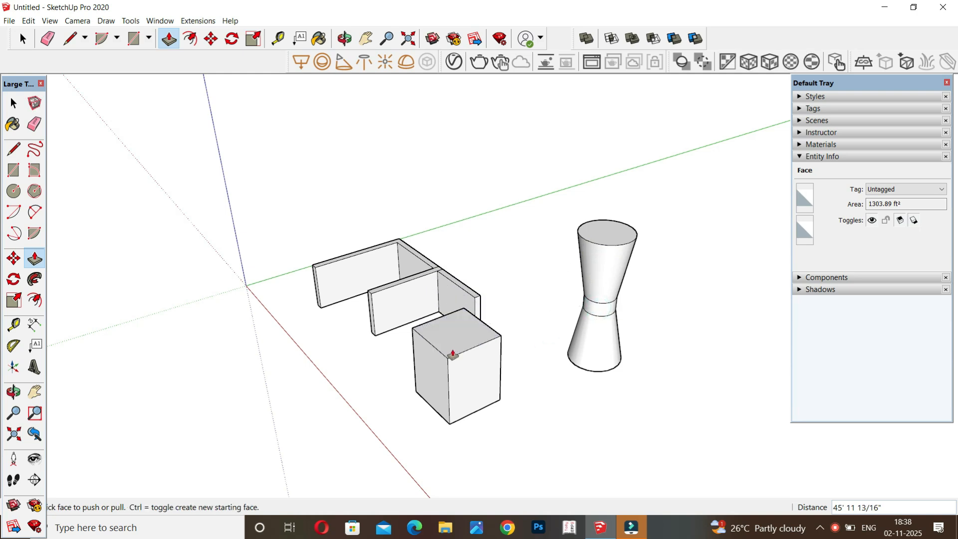
Draw three separate rectangles on the ground near the origin, about 23 × 14 ft, 15 × 26 ft and 39 × 31 ft.
key("r")
left_click(308, 430)
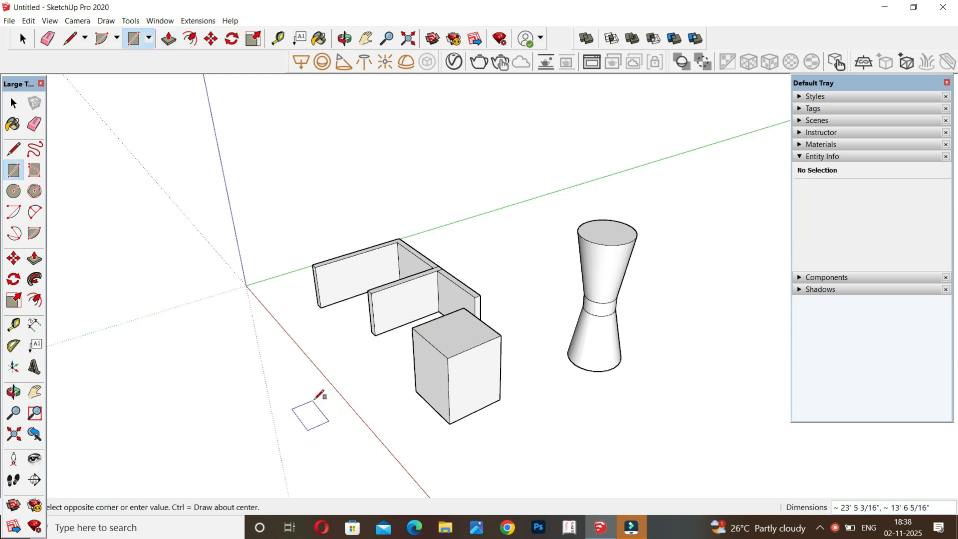
left_click(312, 399)
left_click(121, 409)
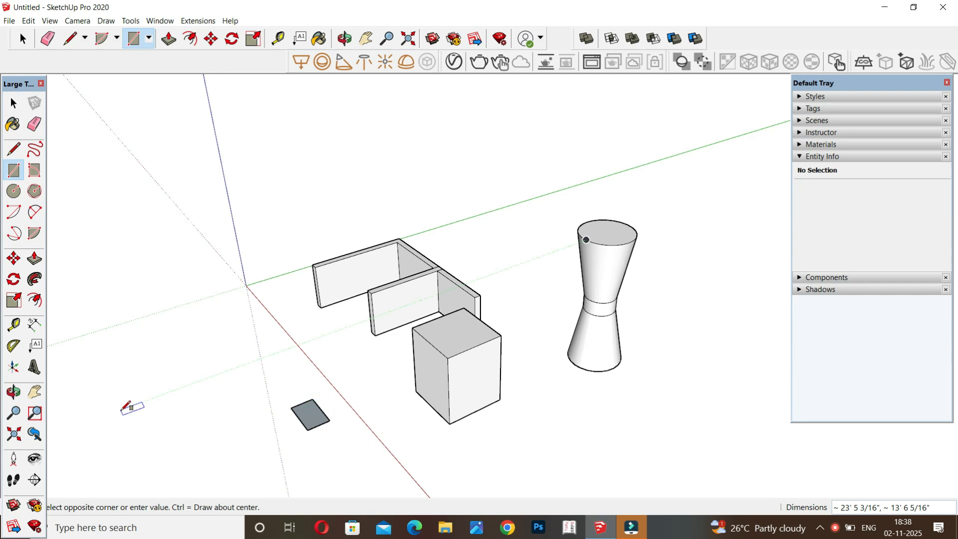
left_click(202, 404)
left_click(192, 303)
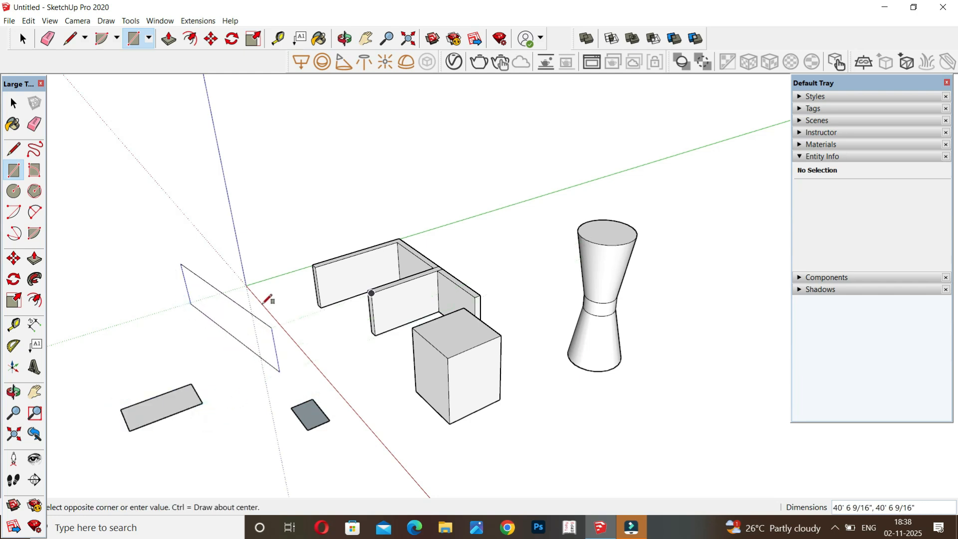
left_click(252, 312)
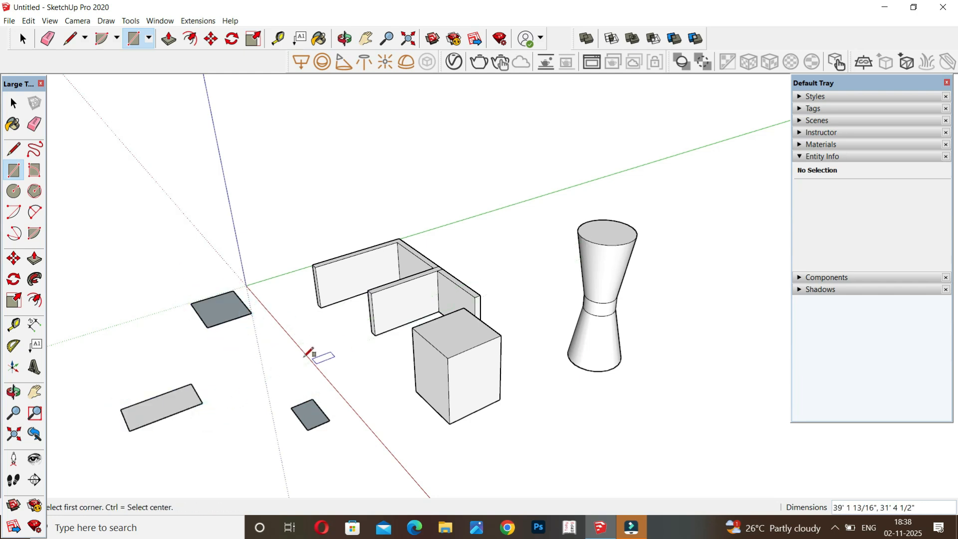
Pull the largest of the new ground rectangles up 10 ft with Push/Pull.
key("p")
left_click_drag(233, 315, 228, 271)
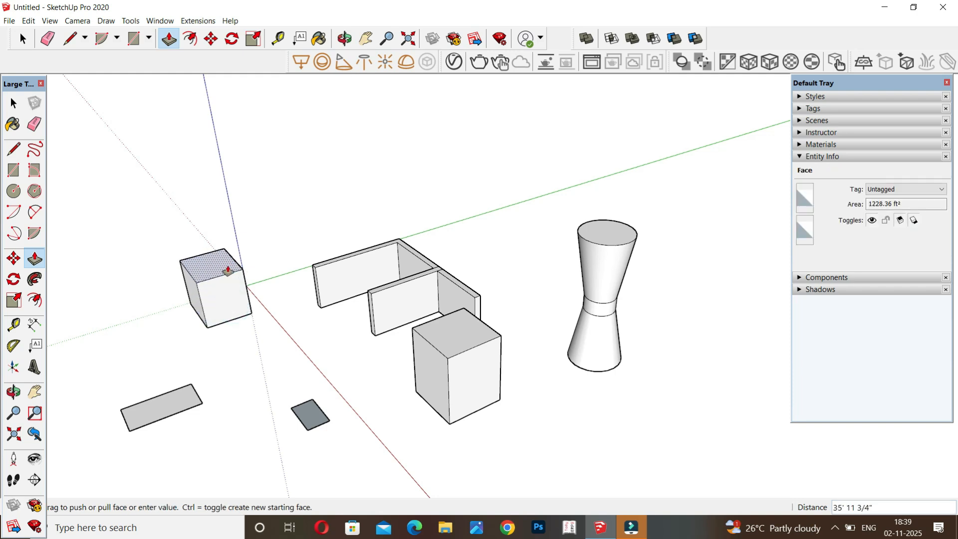
type("10")
key("Return")
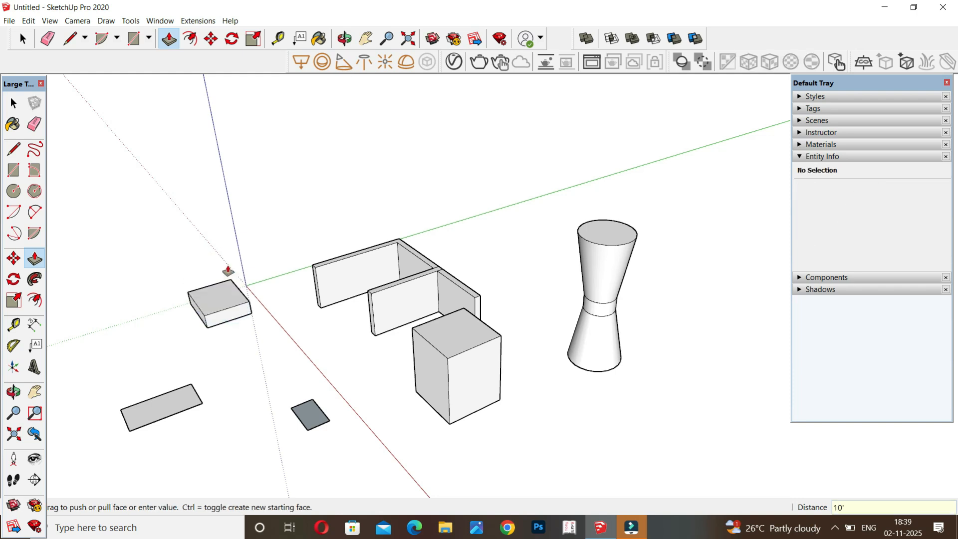
Repeat the 10 ft extrusion on the other two ground rectangles.
left_click(177, 399)
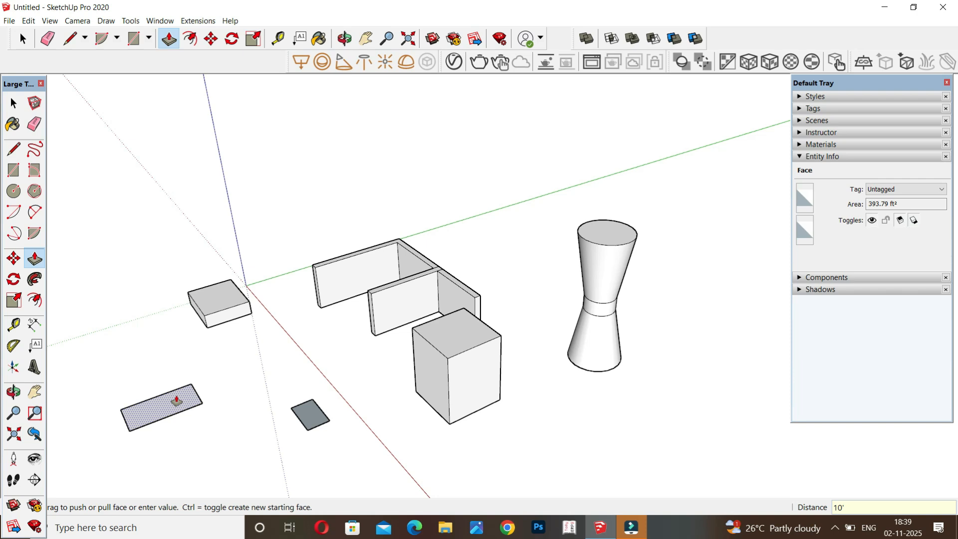
left_click(177, 400)
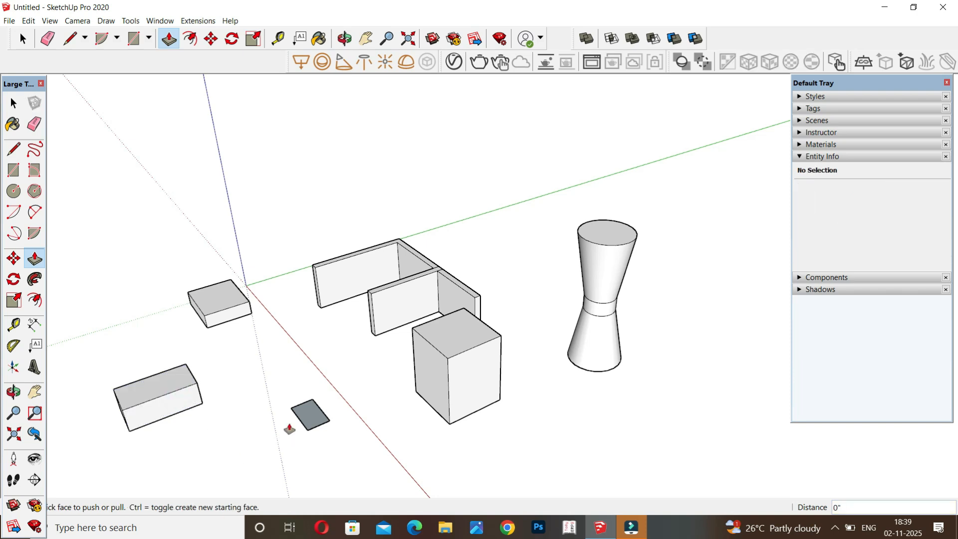
left_click(308, 415)
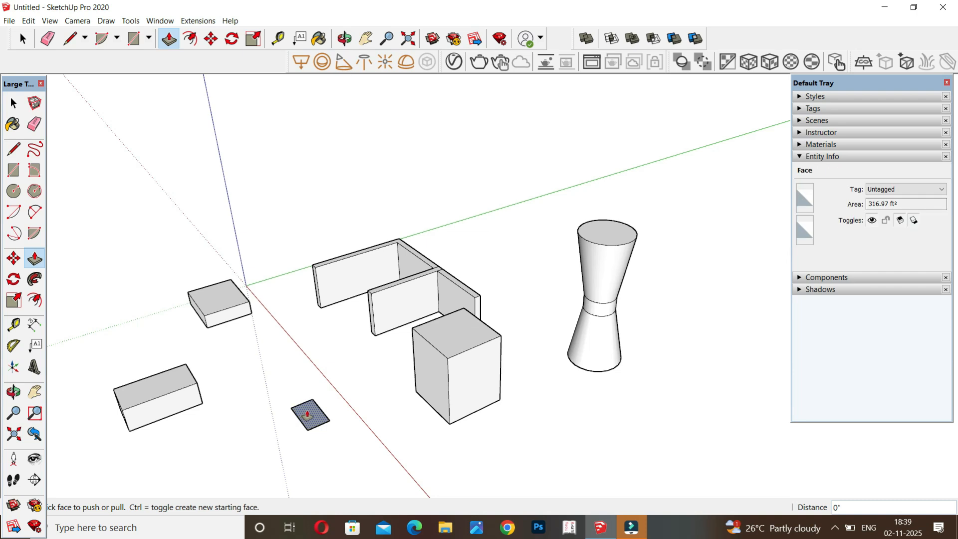
left_click(214, 487)
scroll(240, 374, "down", 3)
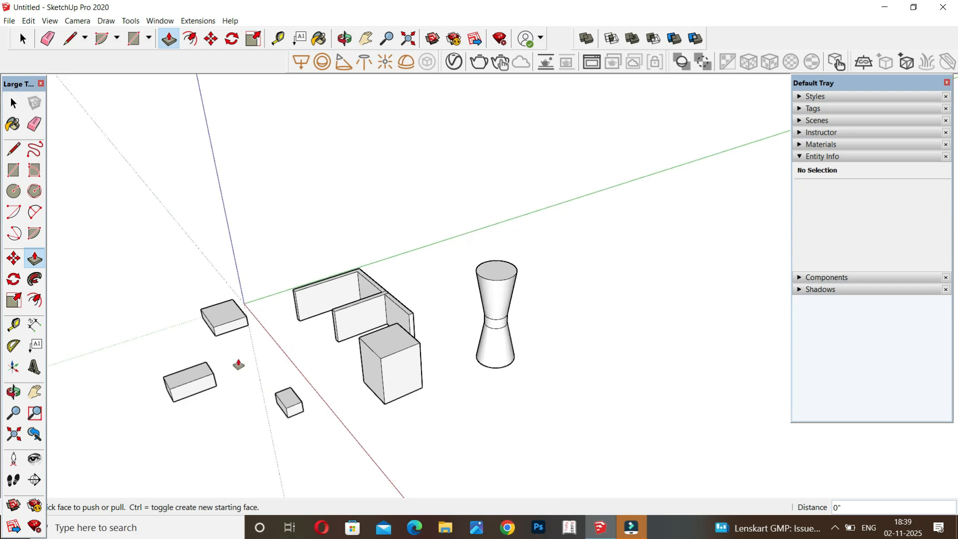
left_click(419, 349)
key("space")
scroll(193, 299, "down", 2)
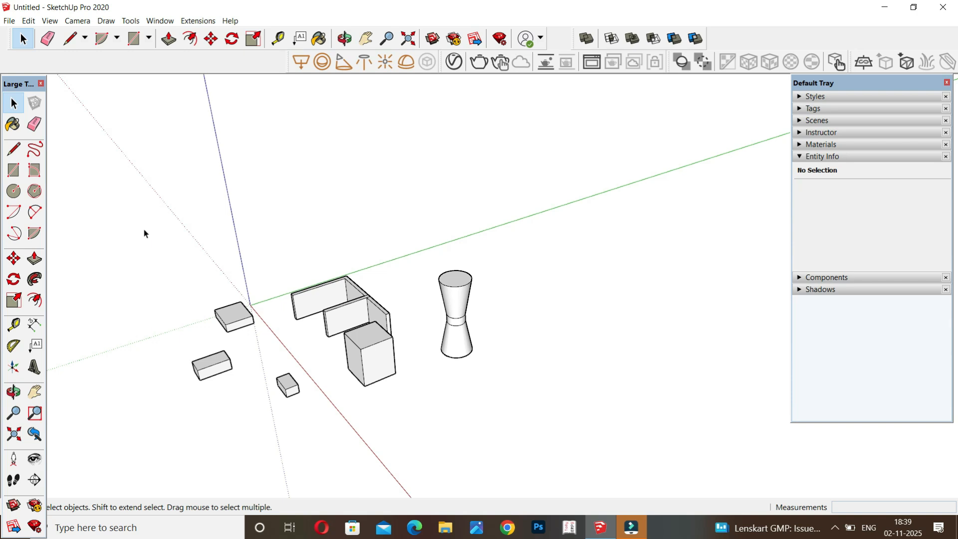
Push the inner face of the rear wall inward about 1 ft 4 in to make the wall thinner.
scroll(302, 279, "up", 5)
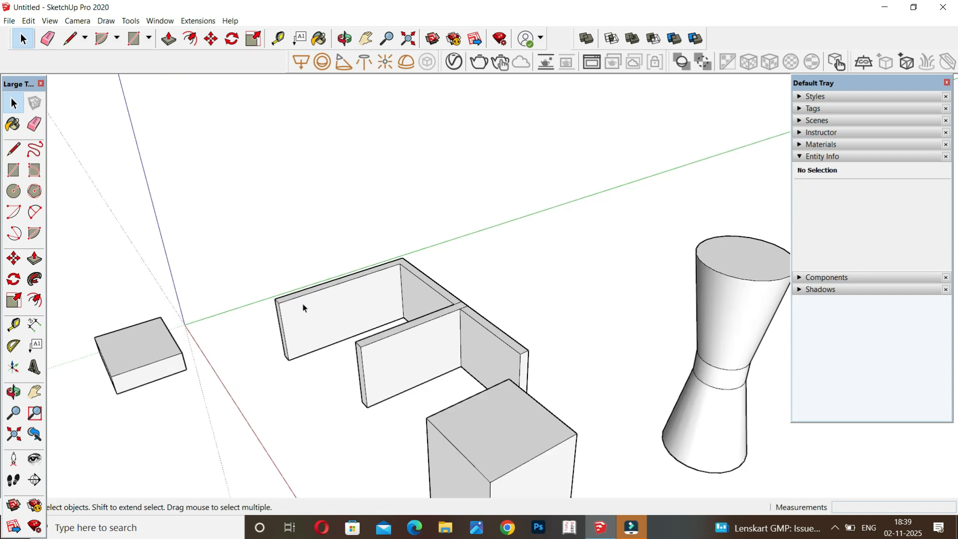
scroll(303, 307, "up", 2)
key("p")
left_click(310, 324)
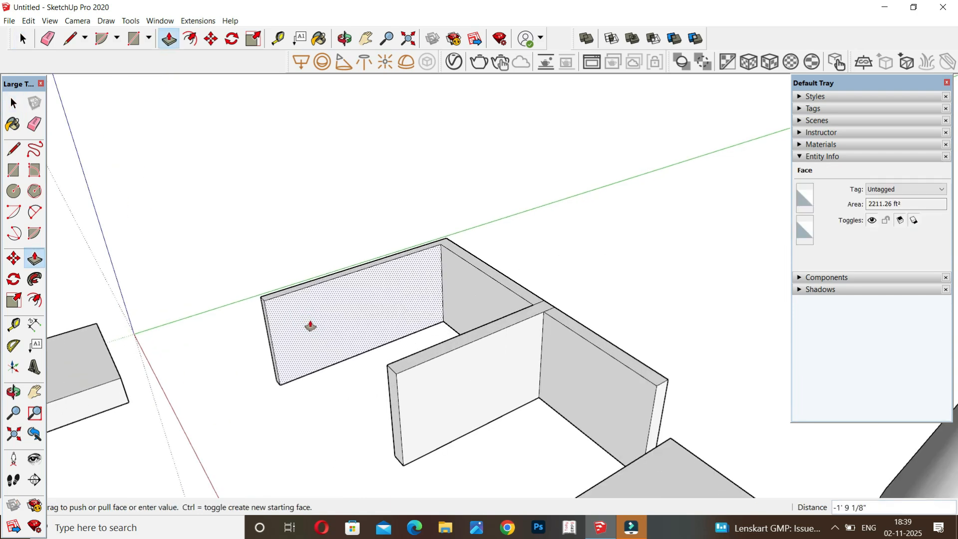
left_click(310, 322)
Draw a door rectangle about 13 ft wide and 24 ft high on the rear wall's inner face, starting at its bottom edge.
scroll(319, 324, "up", 3)
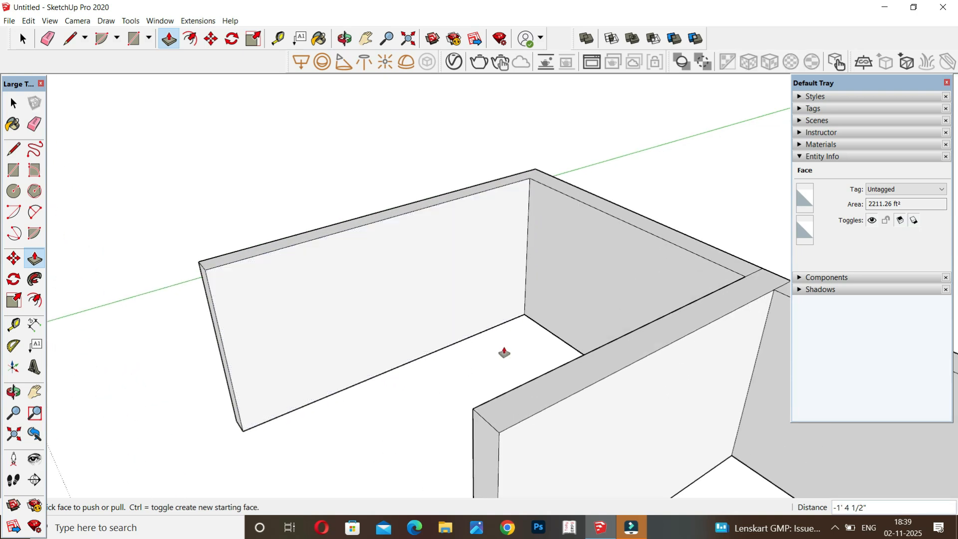
key("r")
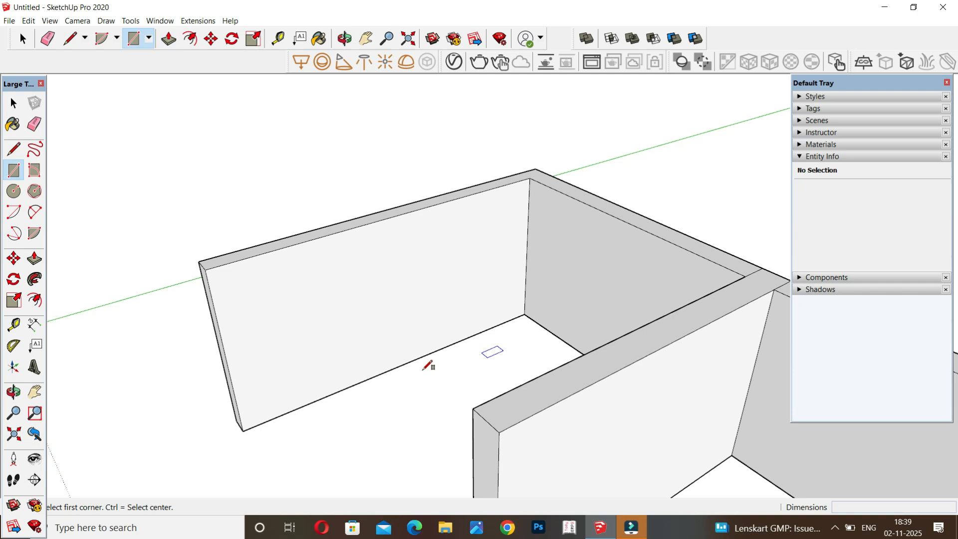
left_click(358, 383)
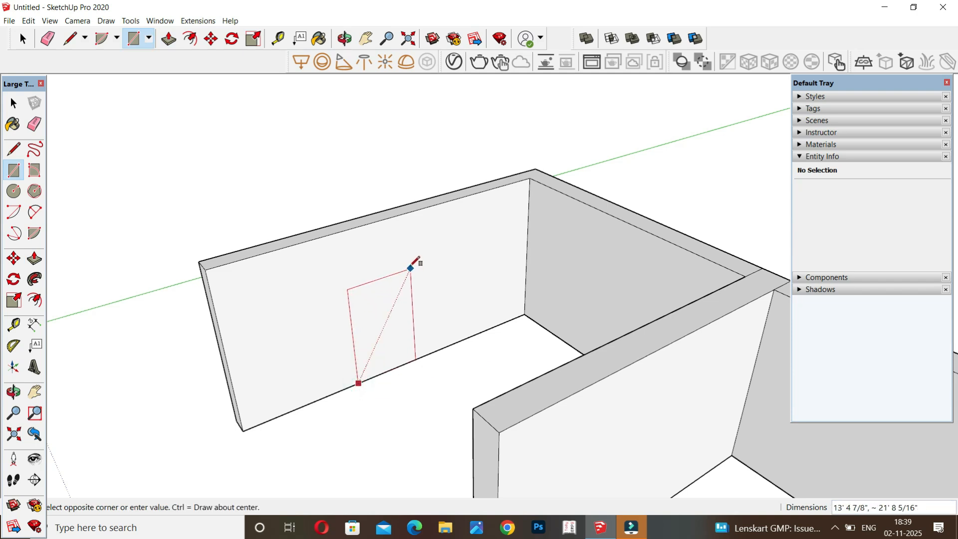
left_click(409, 258)
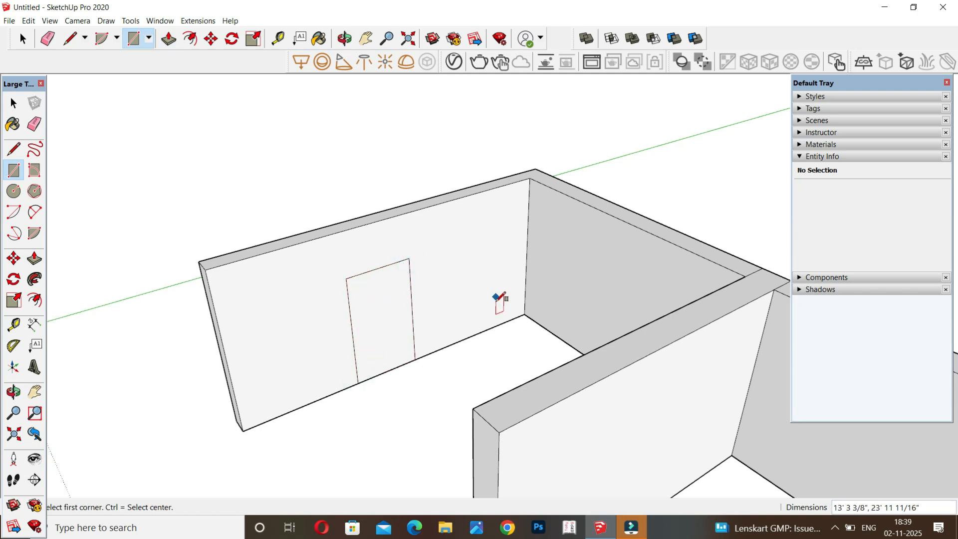
Top the door rectangle with an arc bulging about 5 ft 4 in, and delete the straight line between them.
key("a")
left_click(346, 278)
left_click(409, 258)
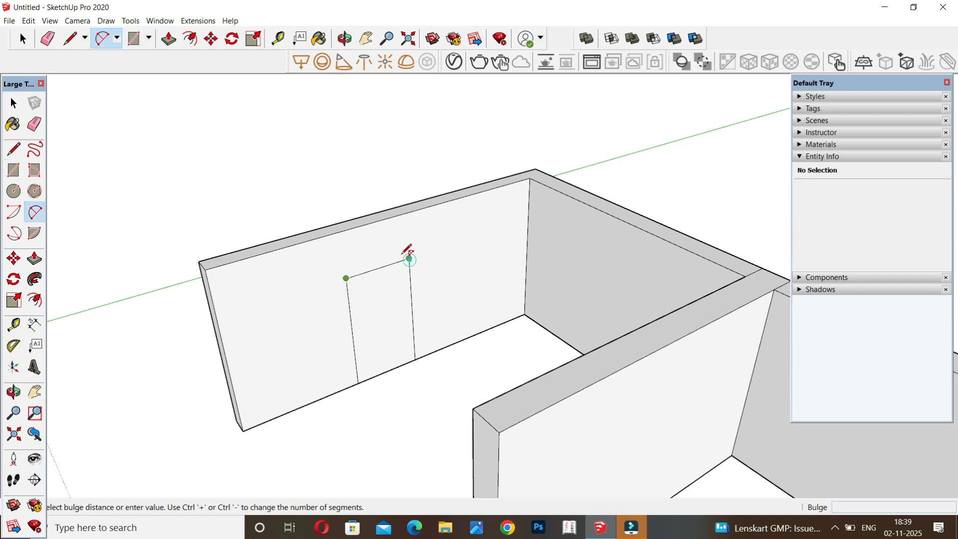
left_click(384, 238)
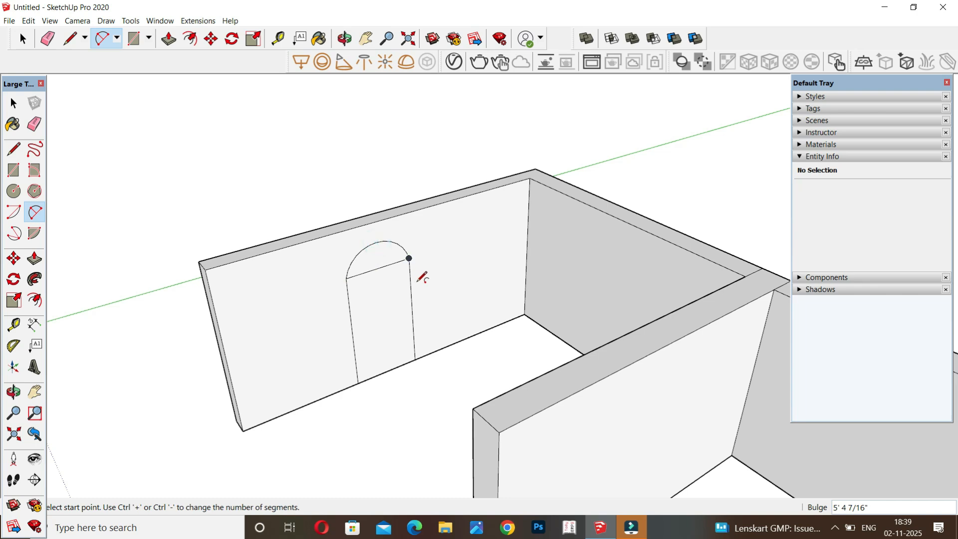
key("space")
left_click(374, 273)
key("Delete")
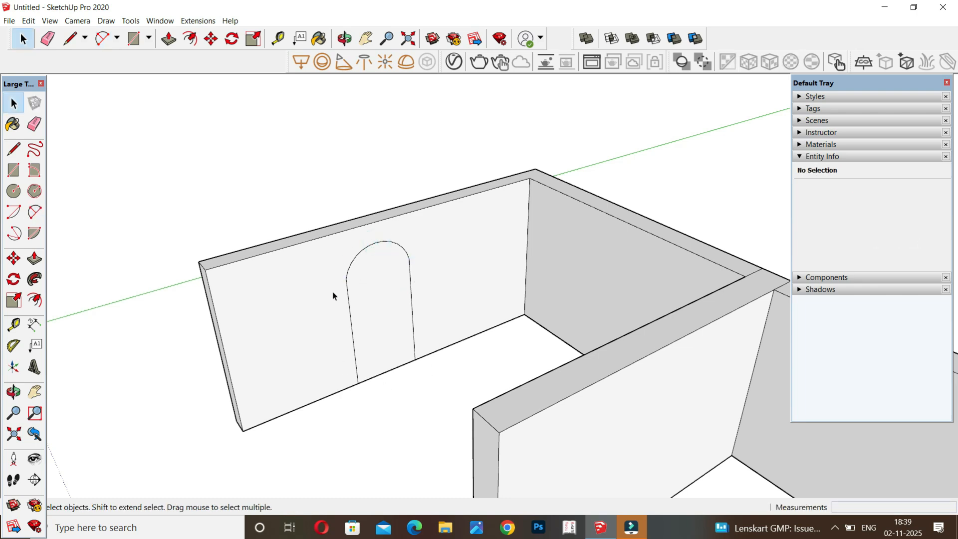
Try Push/Pull on the arched door face with an entered distance of -1 ft.
key("p")
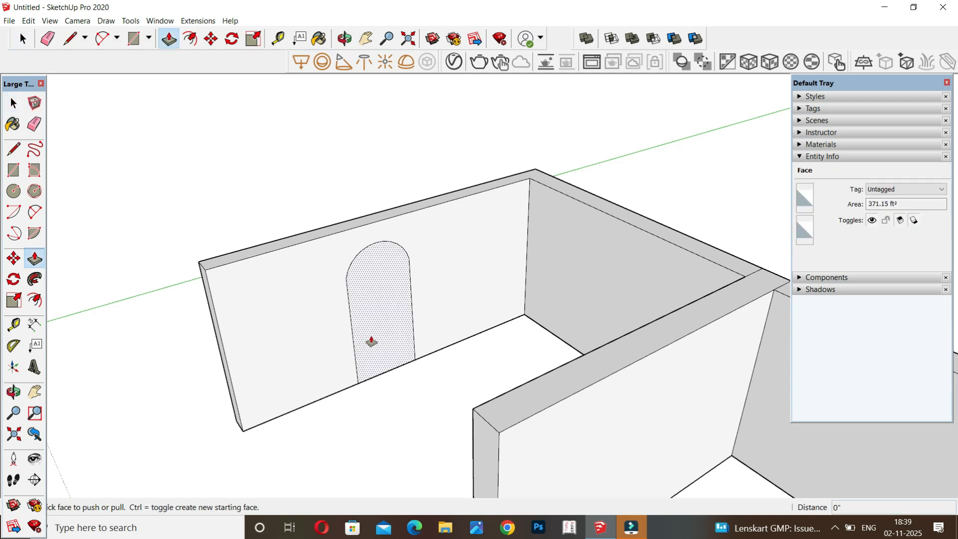
left_click(371, 341)
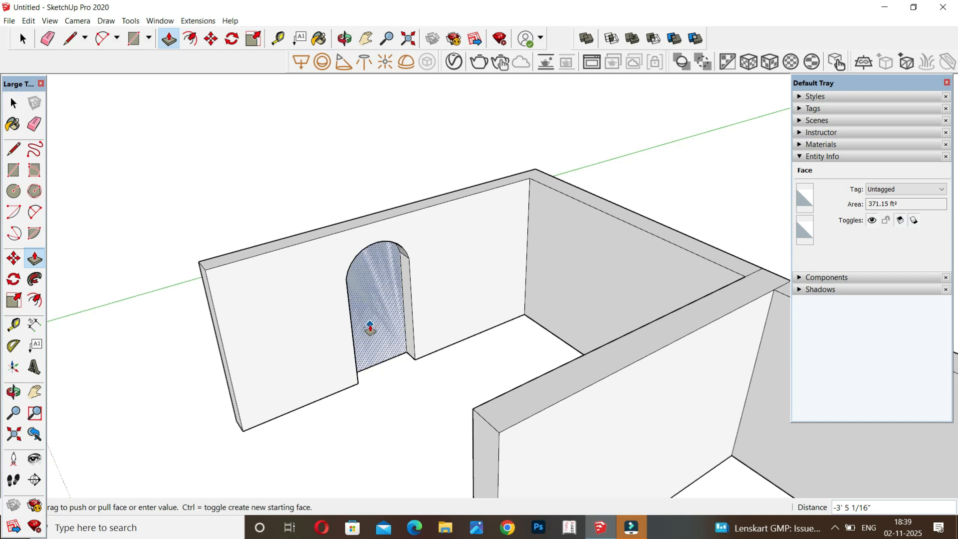
mouse_move(370, 328)
left_mouse_down()
mouse_move(366, 355)
mouse_move(343, 385)
mouse_move(226, 428)
mouse_move(453, 337)
mouse_move(448, 260)
left_mouse_up()
scroll(236, 425, "up", 3)
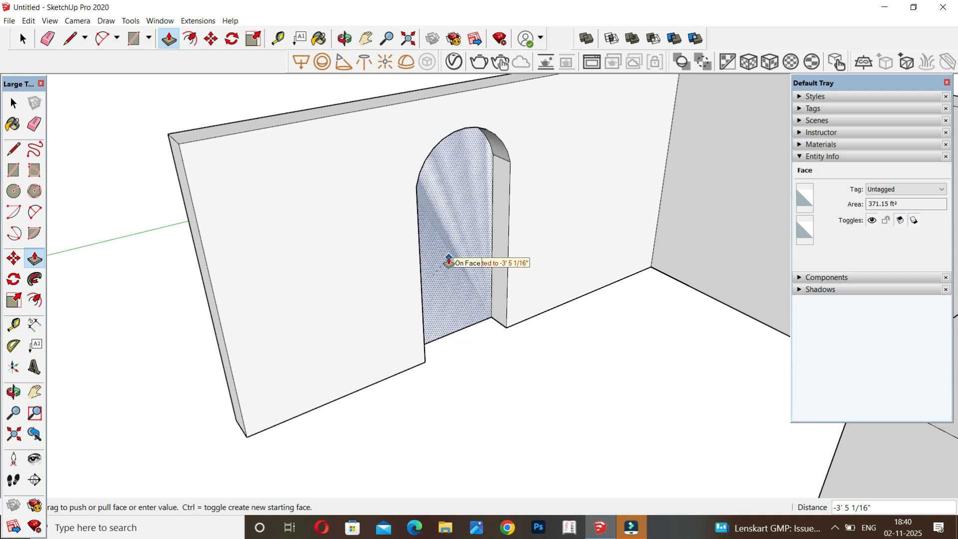
type("-1")
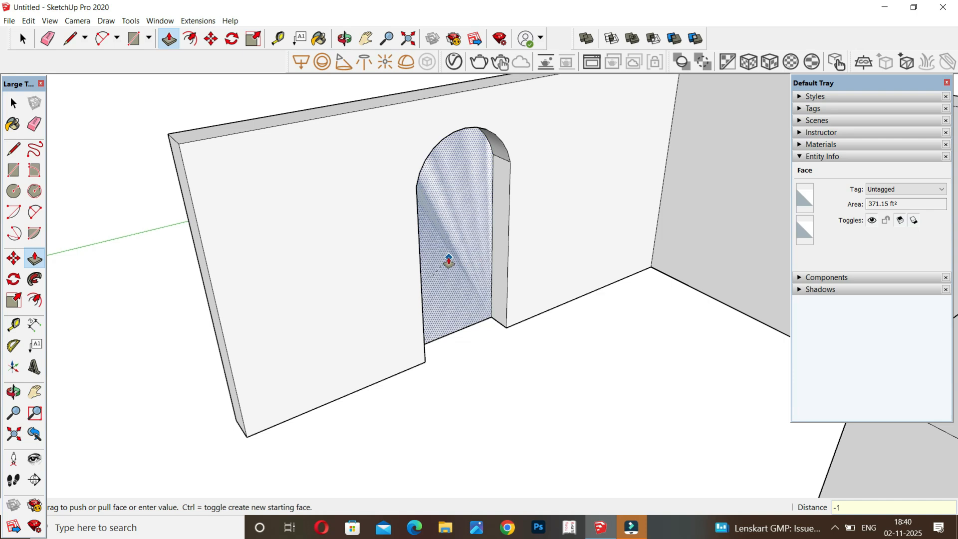
key("Return")
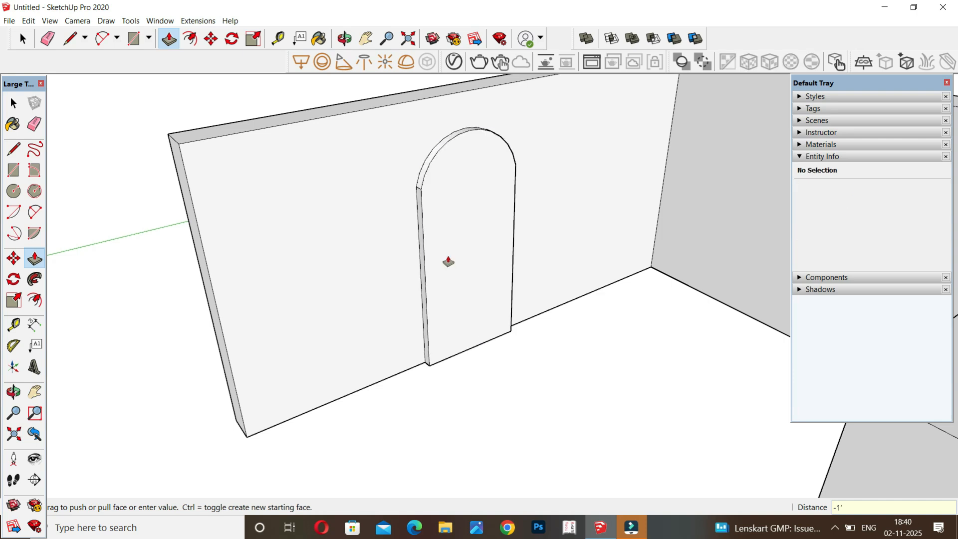
Push the arched door face back 1 ft flush with the wall, and recess it another 1 ft.
left_click(485, 233)
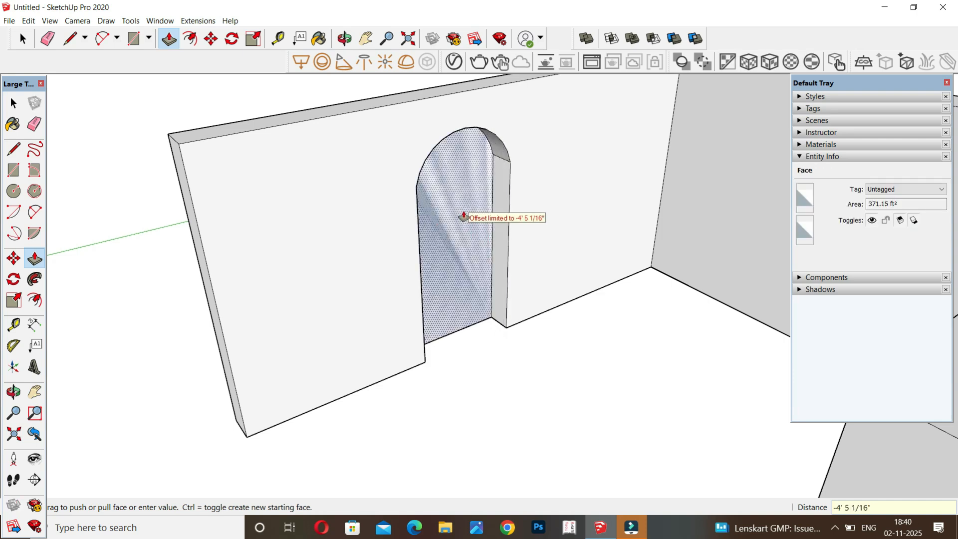
type("1")
key("Return")
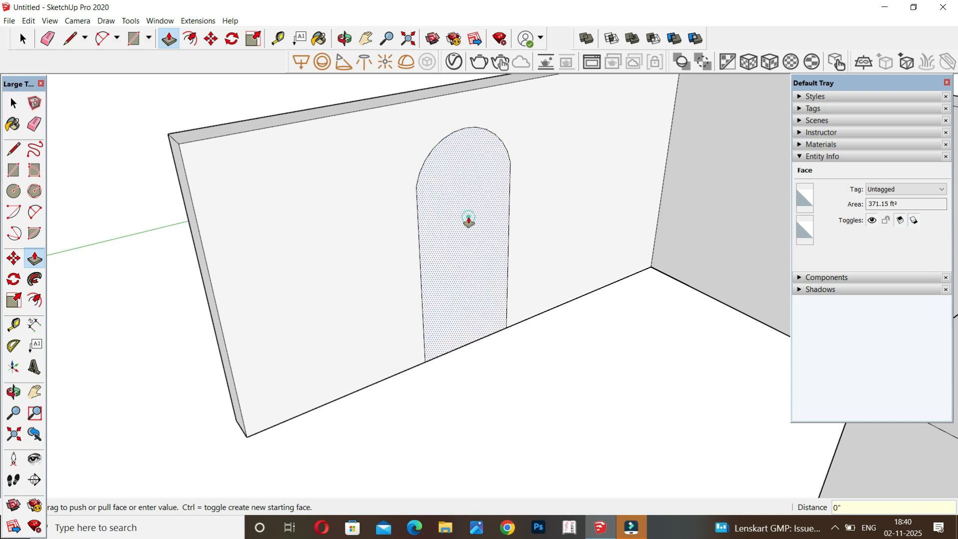
left_click(465, 219)
type("1")
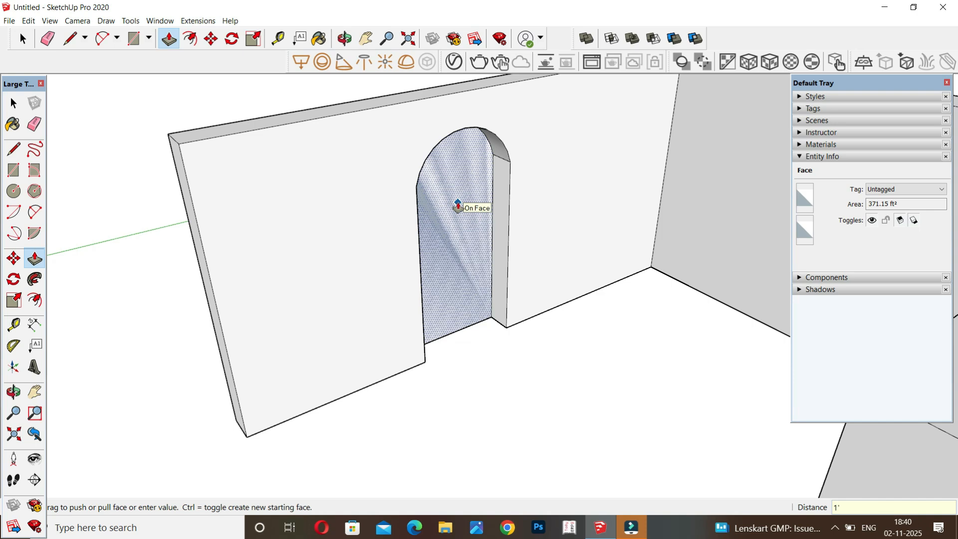
key("Return")
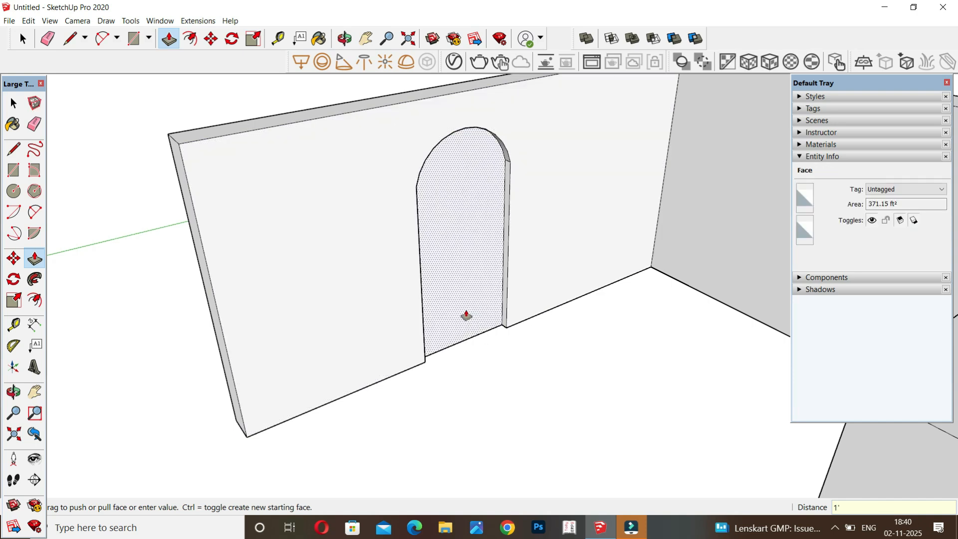
Push the arched door face through the full thickness of the rear wall to cut the doorway.
left_click(466, 316)
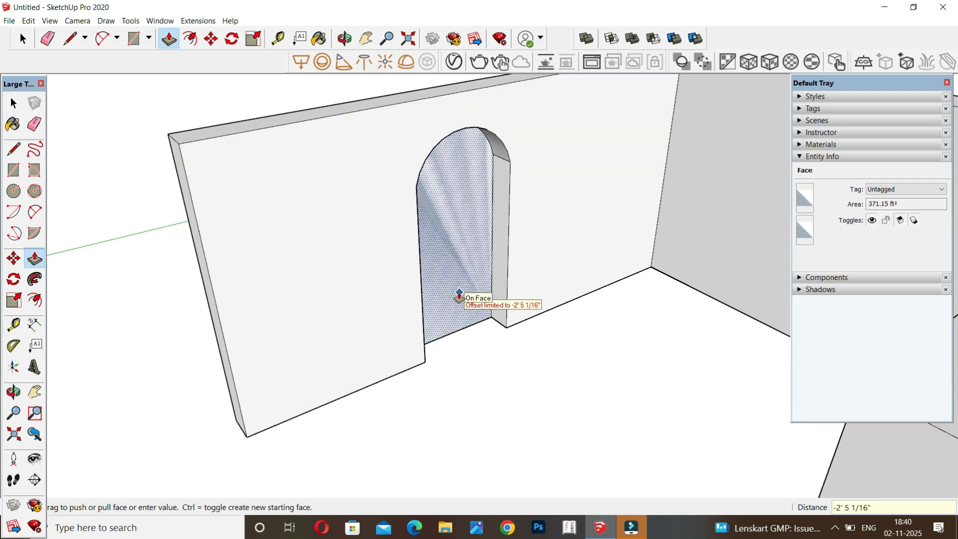
left_click(458, 295)
middle_click_drag(451, 342, 421, 310)
scroll(422, 309, "down", 5)
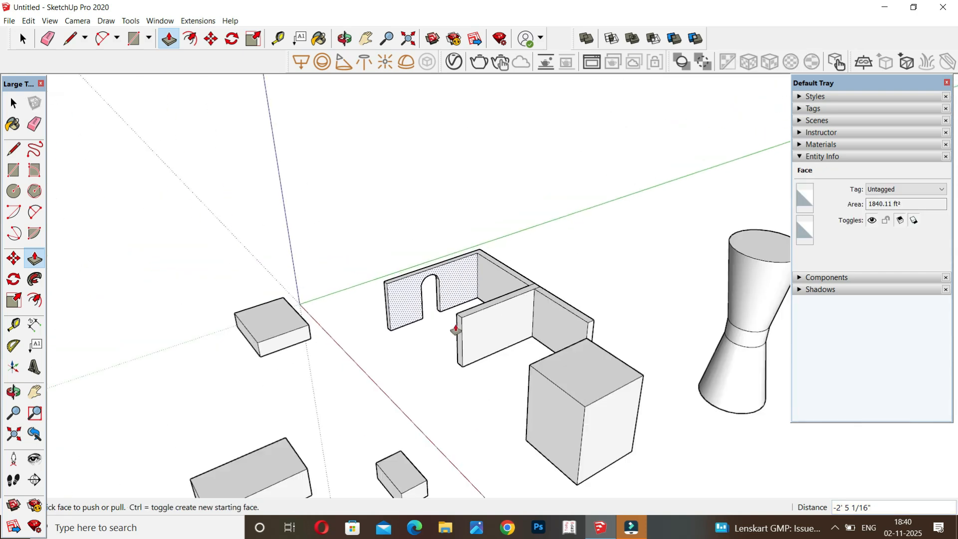
Draw a rounding arc with a radius of about 14 ft 9 in across the front wall's free upper corner.
scroll(526, 333, "up", 4)
scroll(526, 333, "up", 2)
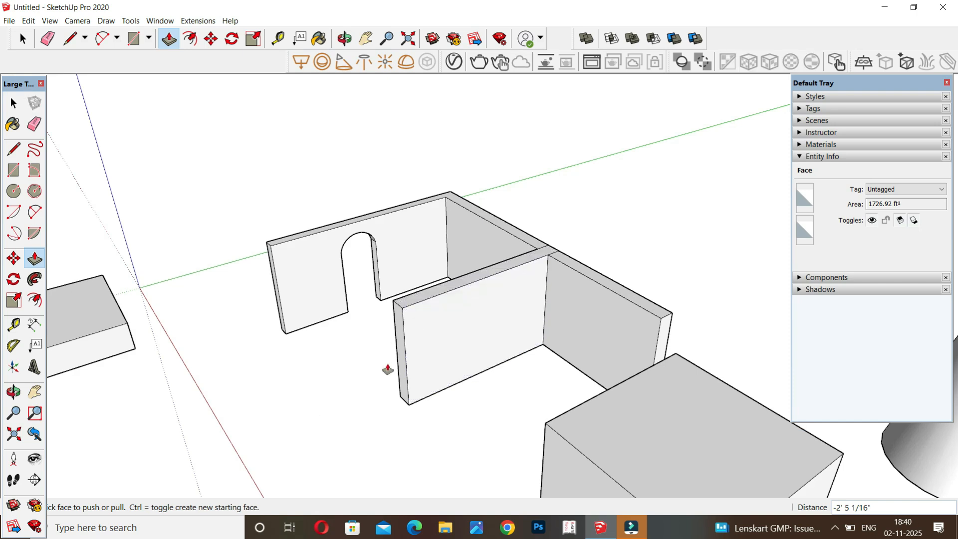
key("a")
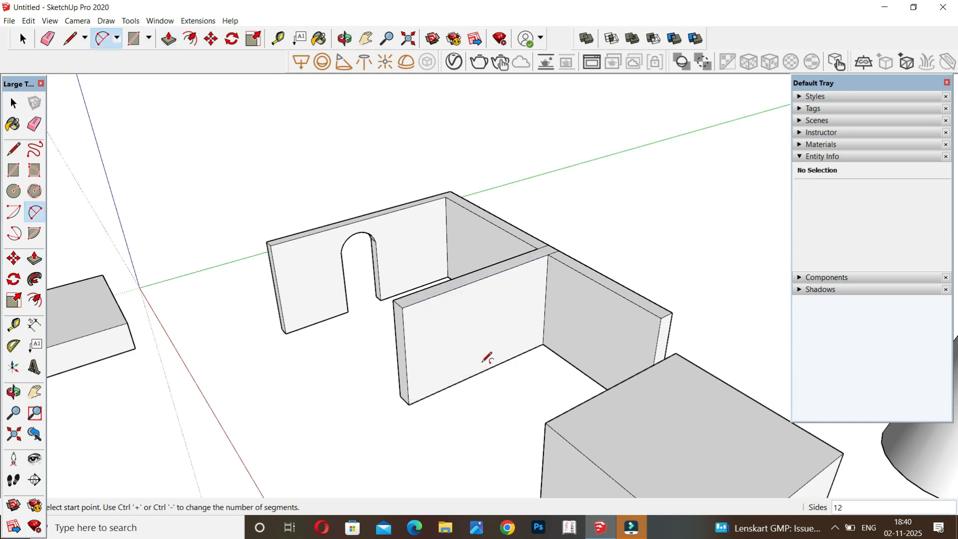
left_click(448, 291)
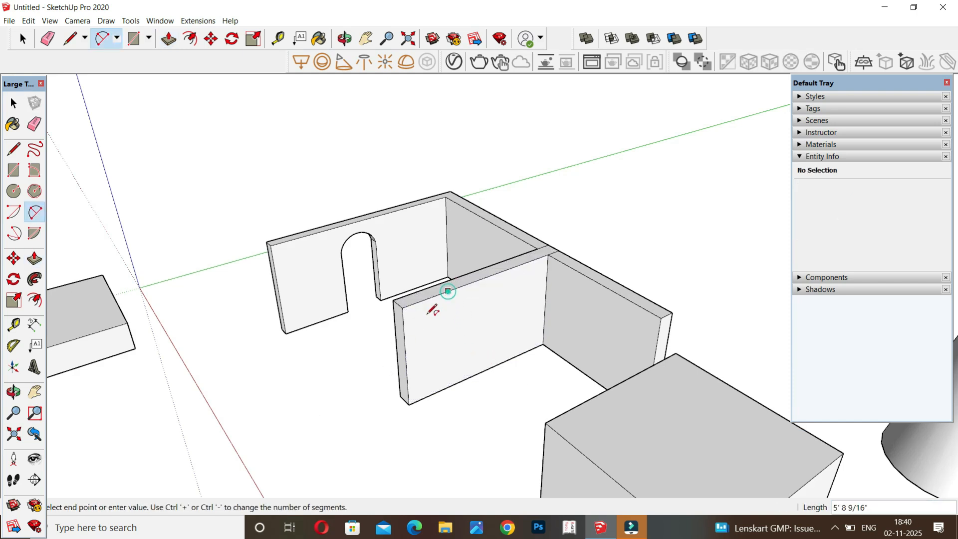
left_click(405, 352)
left_click(415, 315)
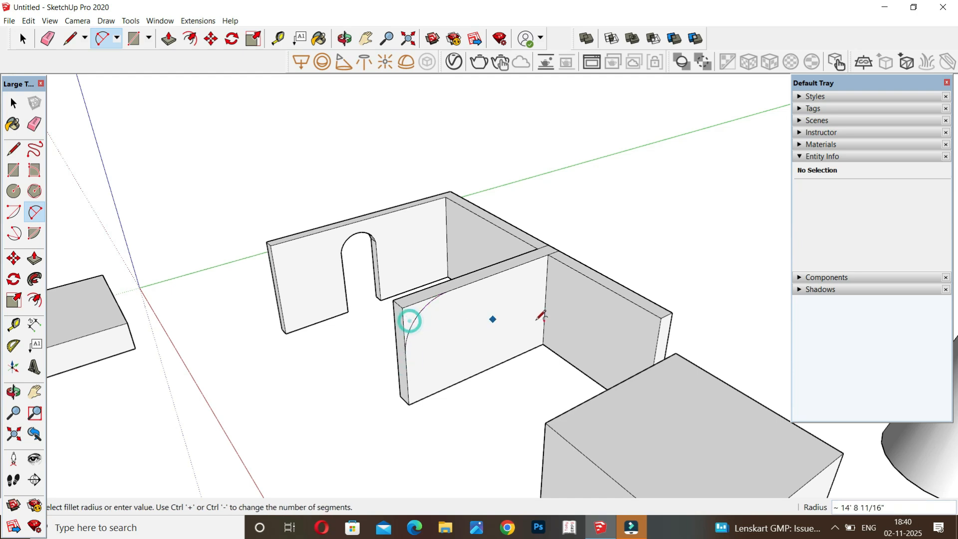
Push the face outside the arc through the front wall's full thickness to round off its free upper corner.
scroll(399, 310, "up", 1)
key("p")
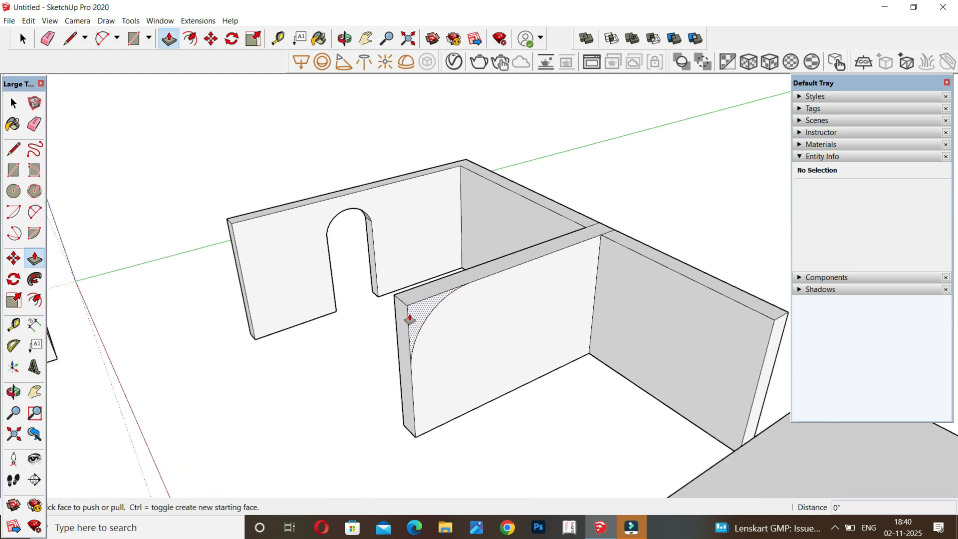
left_click(408, 315)
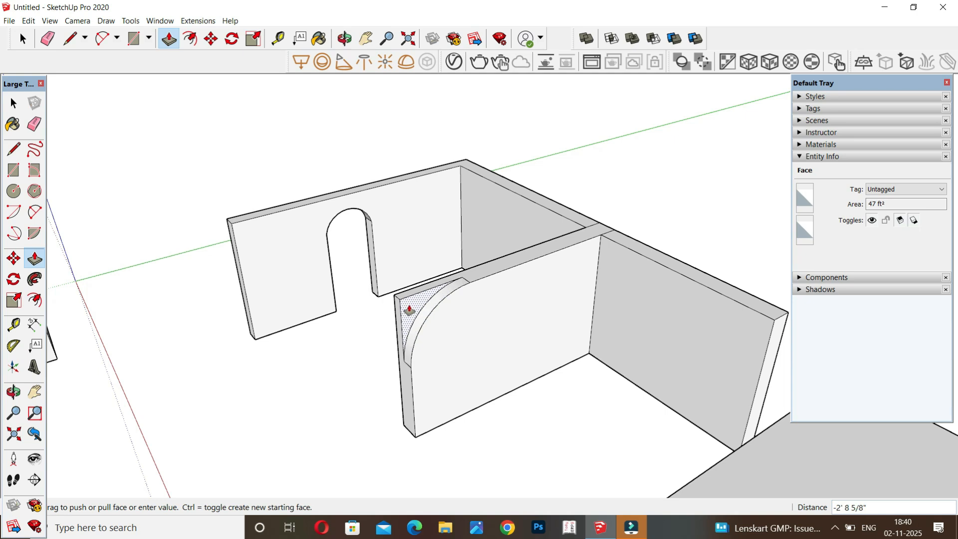
left_click(402, 301)
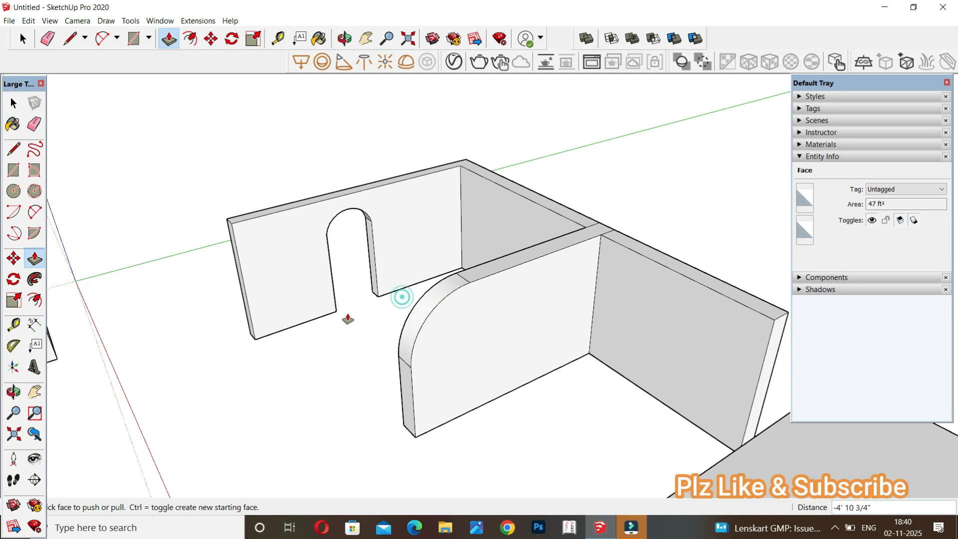
Mark the centre point of the hourglass column's top circle with Find Center on its edge.
scroll(340, 318, "down", 5)
scroll(341, 319, "down", 2)
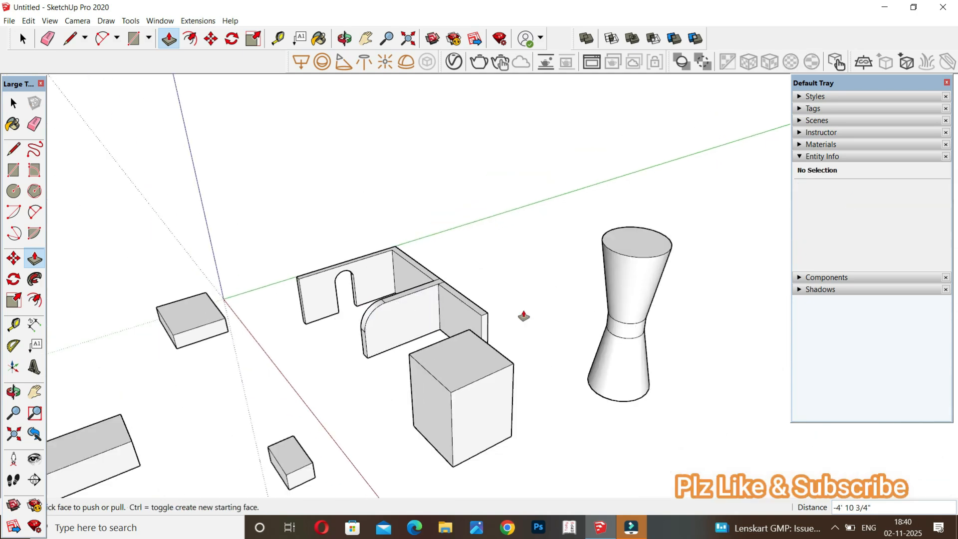
key("space")
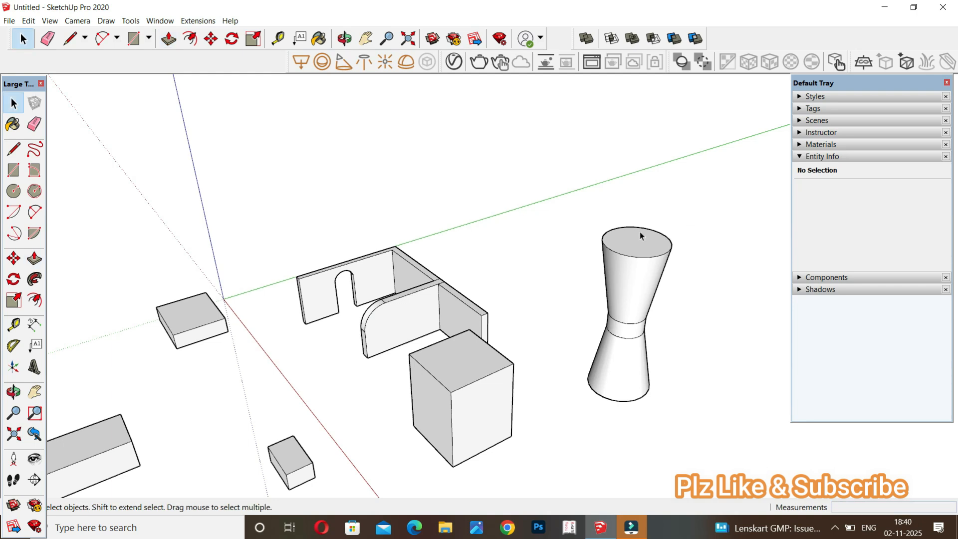
scroll(640, 244, "up", 3)
mouse_move(637, 259)
middle_mouse_down()
mouse_move(624, 335)
mouse_move(632, 270)
middle_mouse_up()
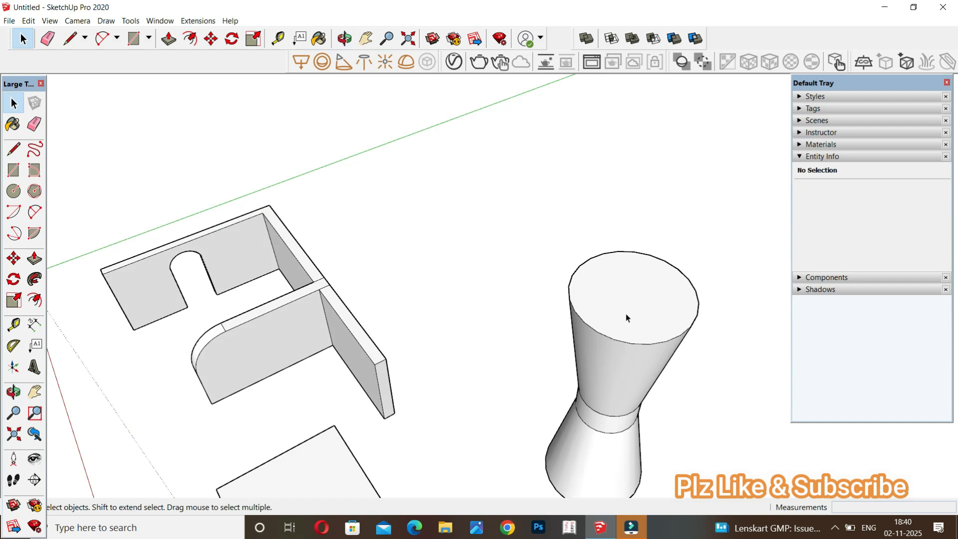
left_click(657, 344)
right_click(658, 344)
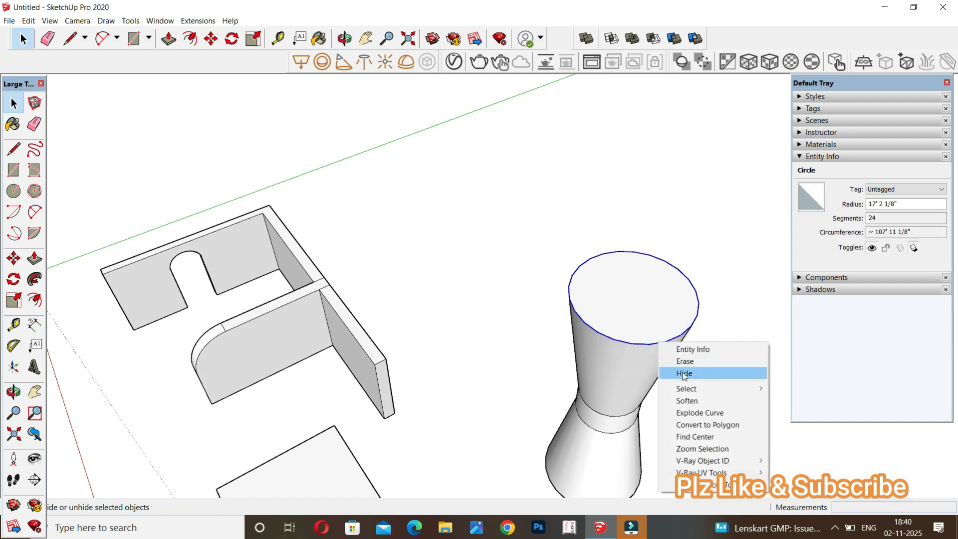
left_click(685, 437)
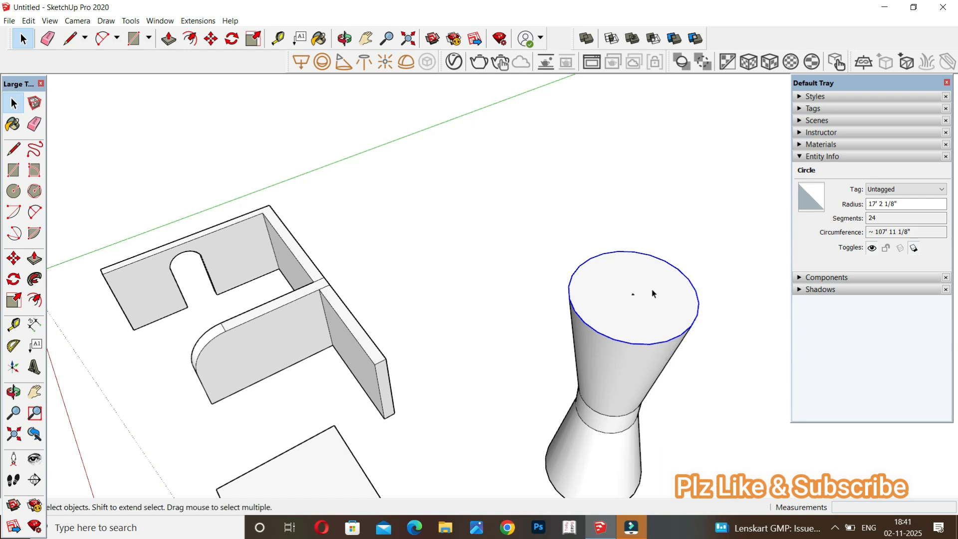
Draw a concentric circle with a radius of about 8 ft on the column's top face.
key("c")
left_click(632, 294)
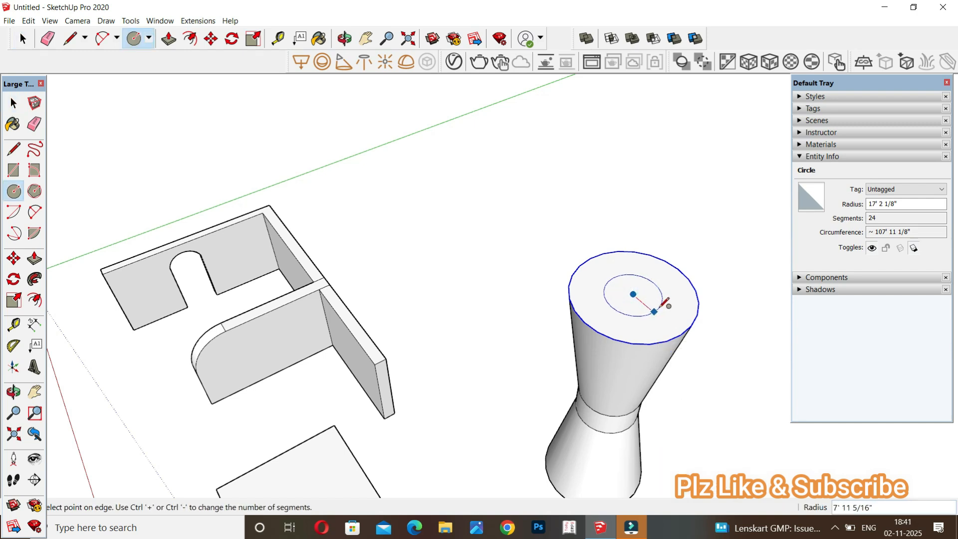
left_click(663, 305)
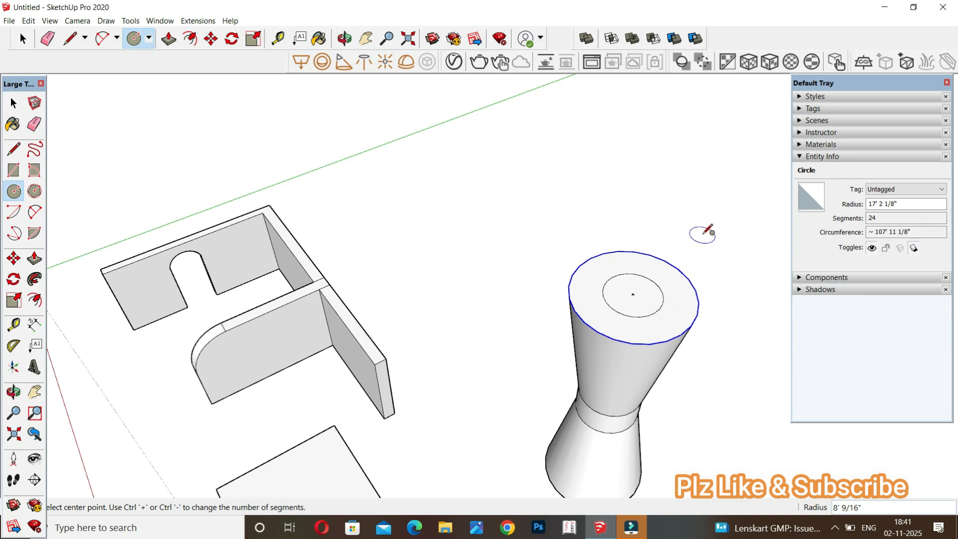
Push the inner circle 10 ft down into the column's top to form a round recess.
key("p")
left_click(647, 294)
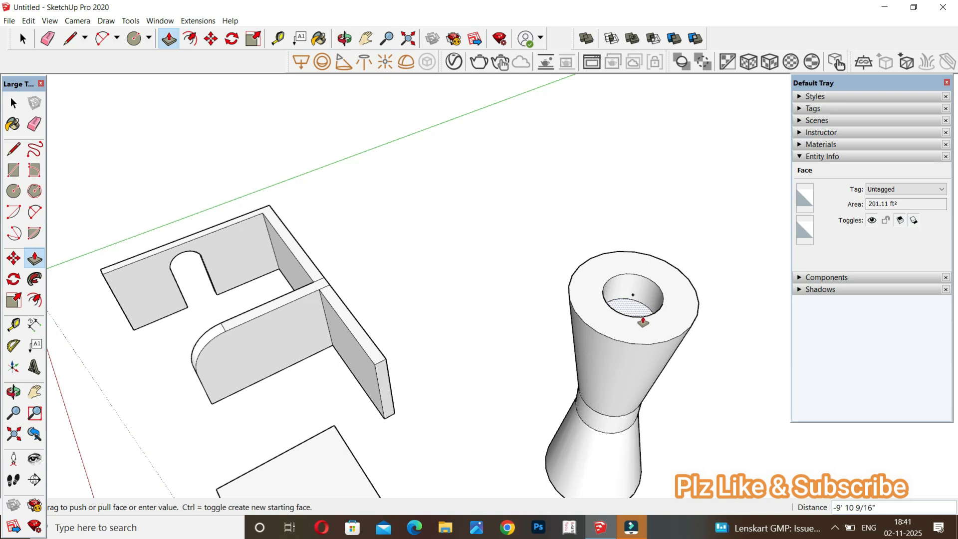
type("10")
key("Return")
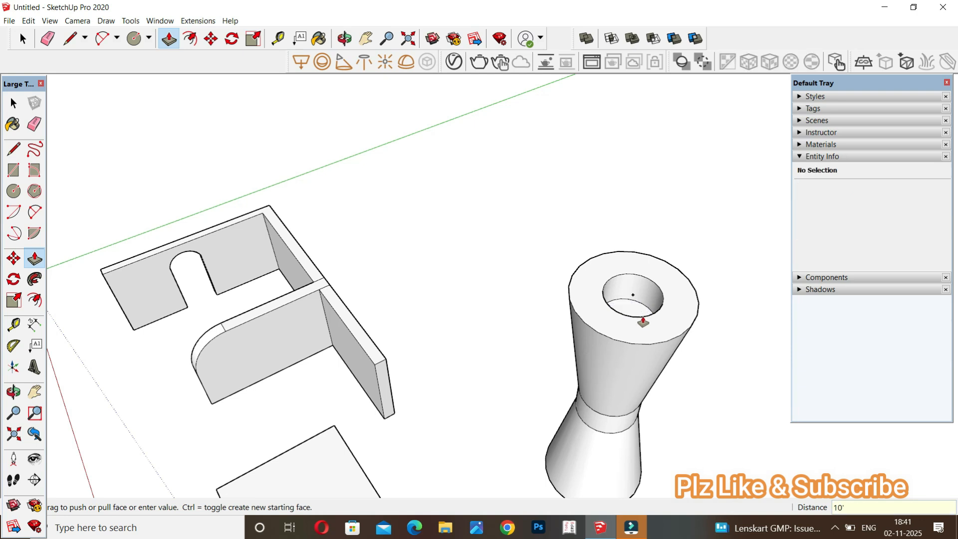
scroll(341, 220, "down", 3)
middle_click_drag(482, 250, 658, 278)
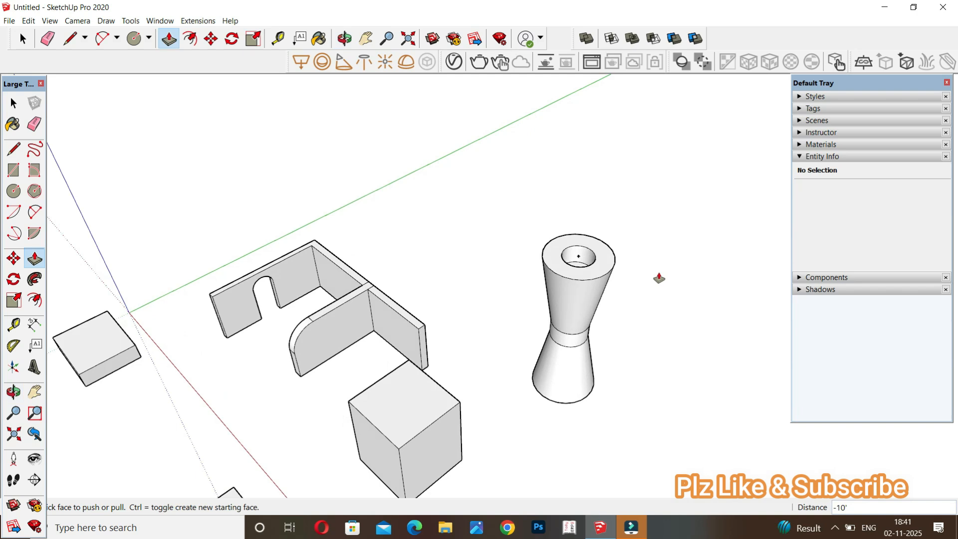
middle_click_drag(637, 317, 673, 277)
key("space")
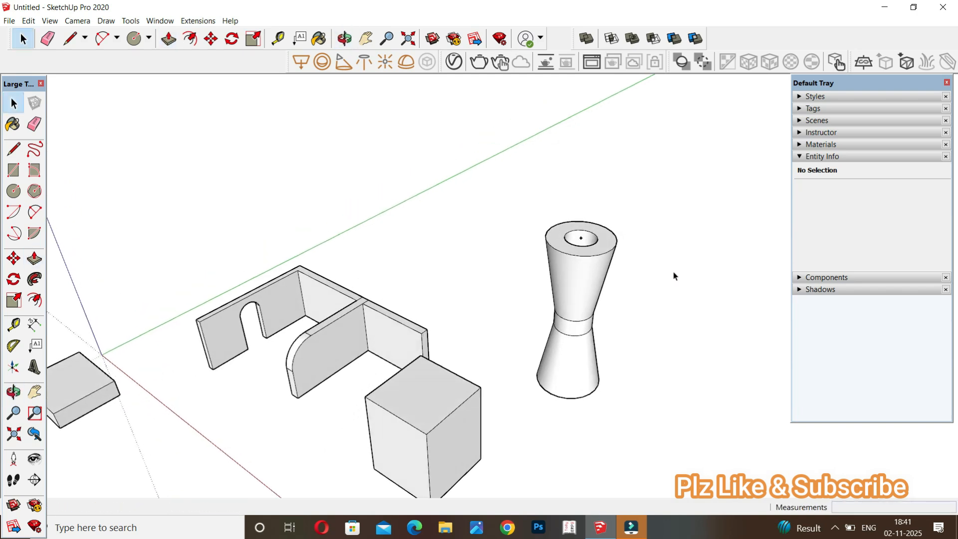
scroll(669, 276, "down", 3)
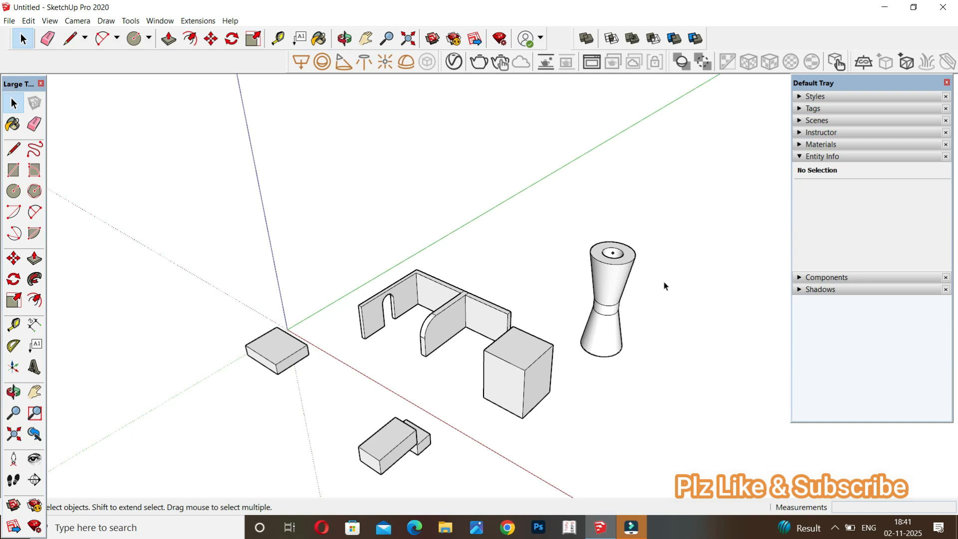